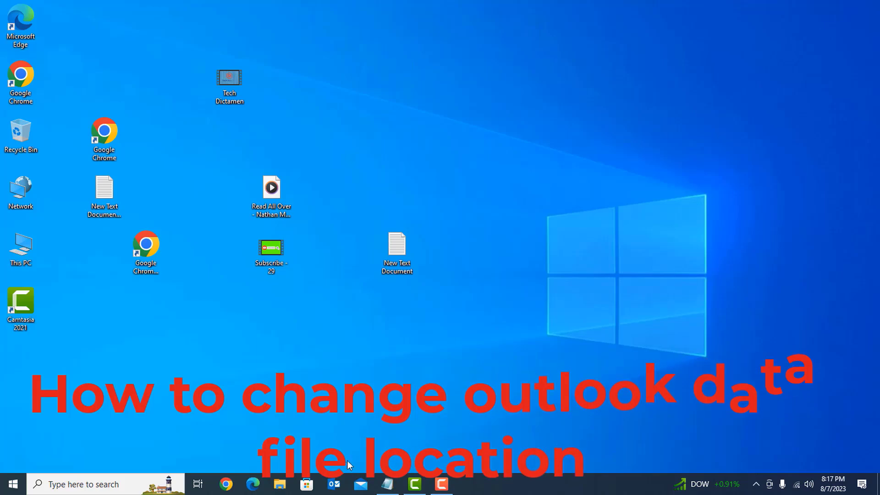
Launch Outlook 2019 from its taskbar icon to show the Outlook Data File Inbox
{"action": "left_click", "coordinate": [335, 486]}
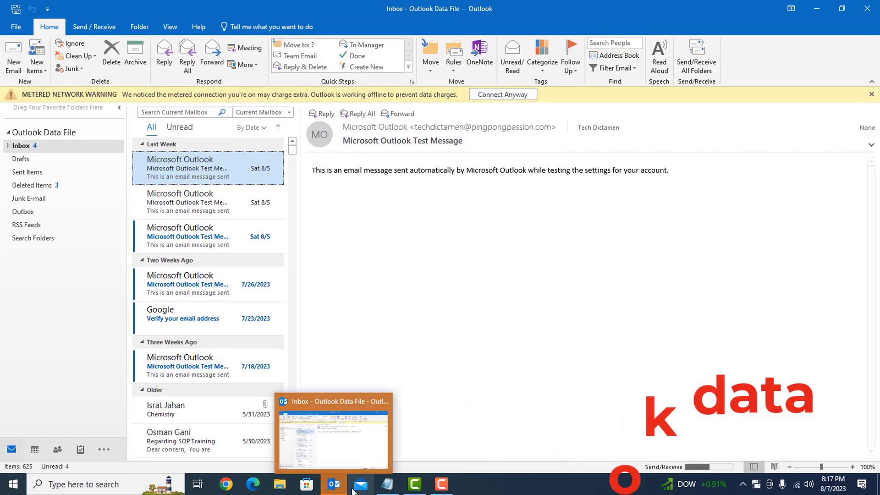
Dismiss the metered network warning and open the Data Files list in Account Settings
{"action": "left_click", "coordinate": [871, 95]}
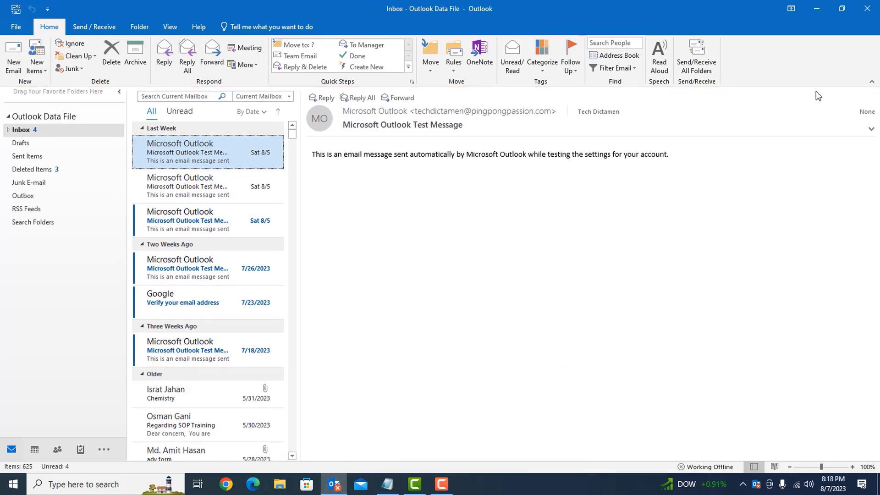
{"action": "left_click", "coordinate": [13, 28]}
{"action": "left_click", "coordinate": [120, 144]}
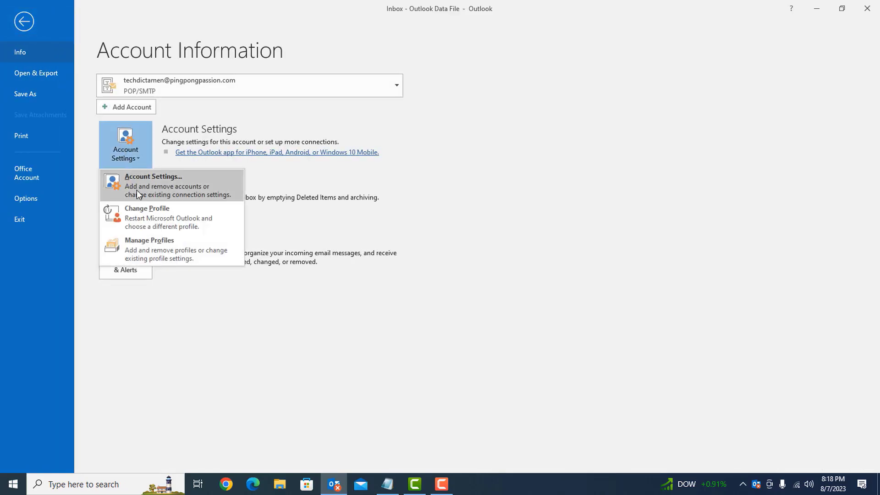
{"action": "left_click", "coordinate": [137, 189]}
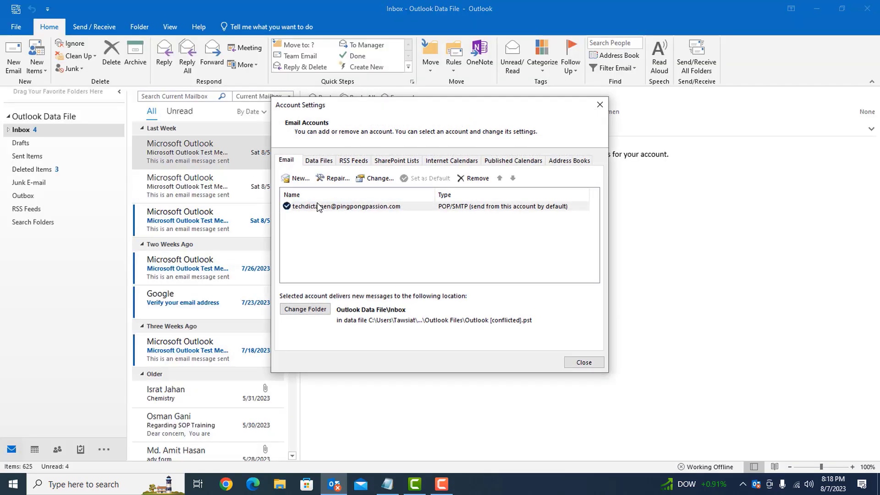
{"action": "left_click", "coordinate": [318, 160]}
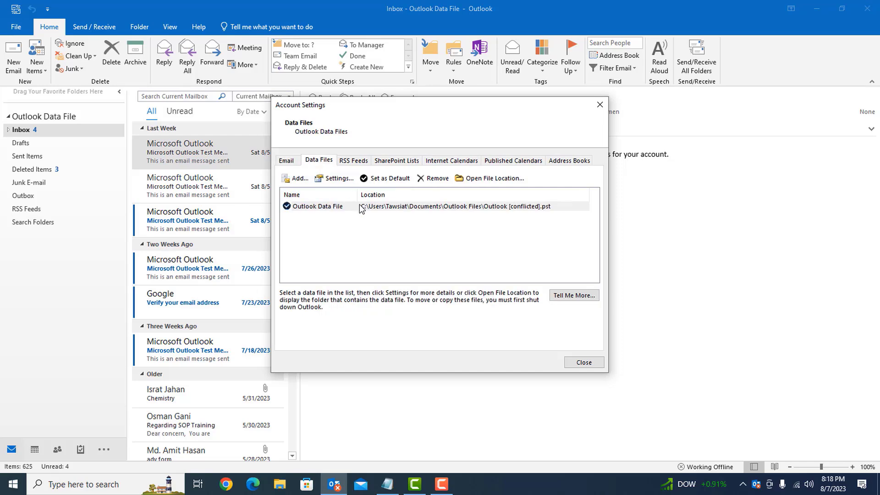
Read the Outlook [conflicted].pst path in Documents\Outlook Files, then close both dialogs
{"action": "double_click", "coordinate": [303, 210]}
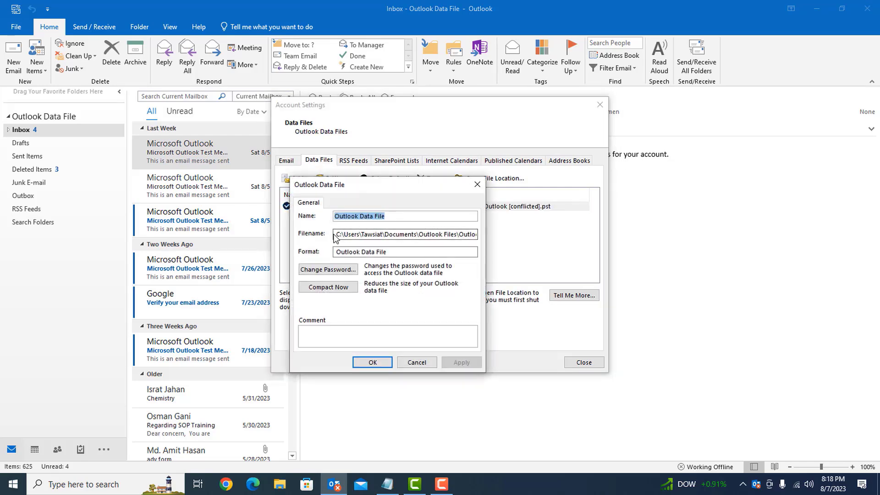
{"action": "left_click_drag", "start_coordinate": [334, 236], "coordinate": [300, 246]}
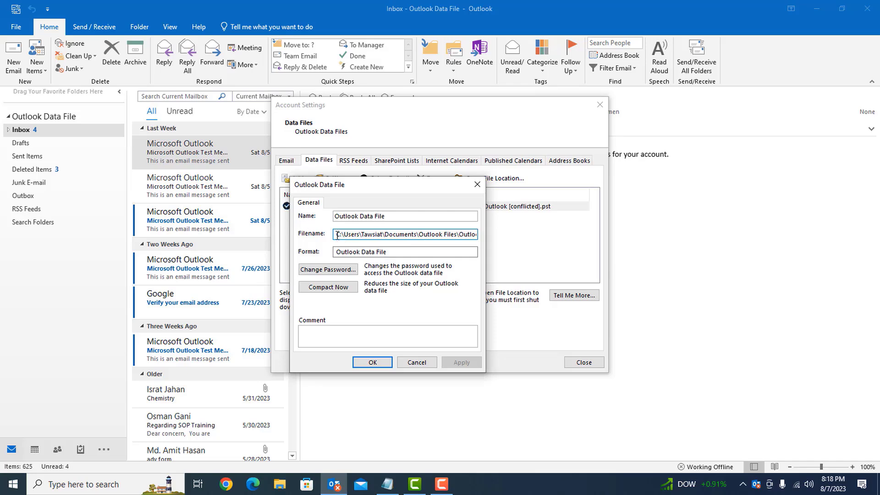
{"action": "left_click_drag", "start_coordinate": [337, 236], "coordinate": [489, 235]}
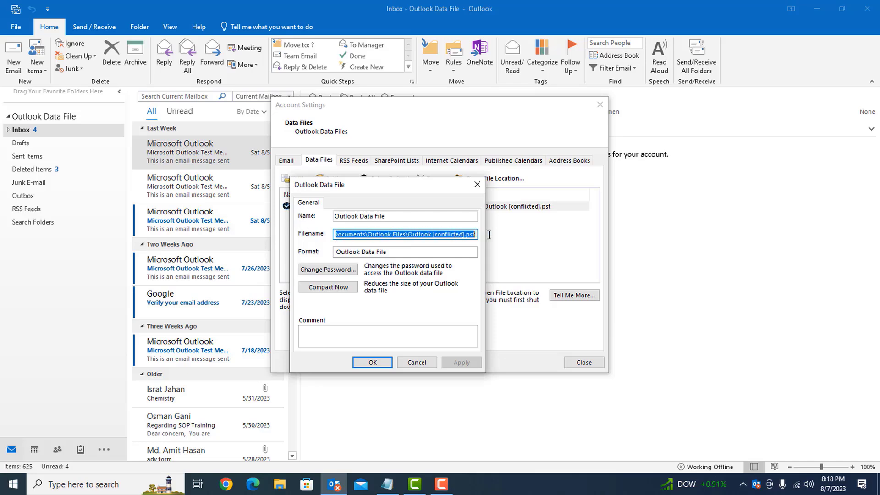
{"action": "left_click", "coordinate": [477, 185]}
{"action": "left_click", "coordinate": [600, 104]}
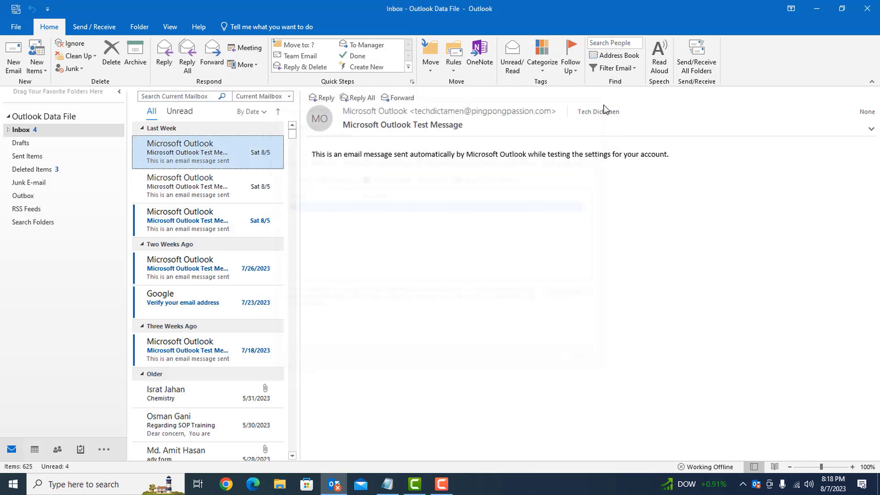
Close Outlook and browse to C:\Users\<user>\Documents\Outlook Files in File Explorer
{"action": "left_click", "coordinate": [872, 9]}
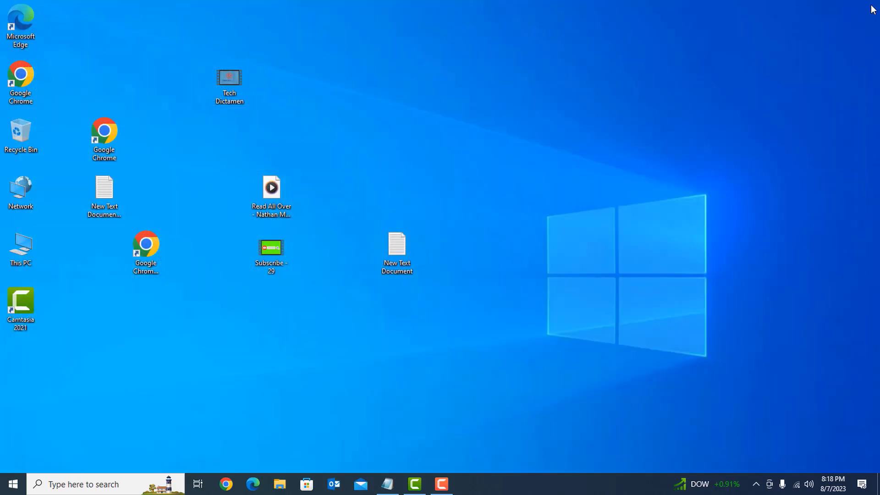
{"action": "double_click", "coordinate": [25, 251]}
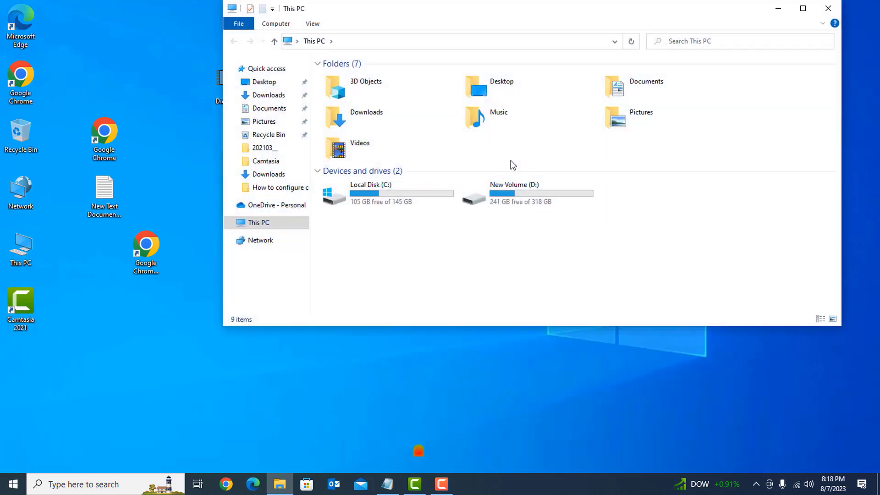
{"action": "double_click", "coordinate": [412, 191]}
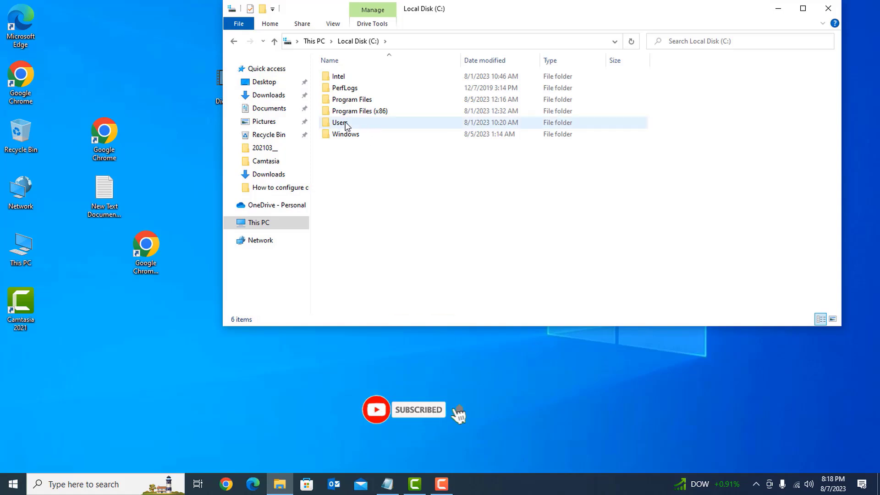
{"action": "left_click", "coordinate": [344, 124]}
{"action": "double_click", "coordinate": [344, 123]}
{"action": "double_click", "coordinate": [359, 88]}
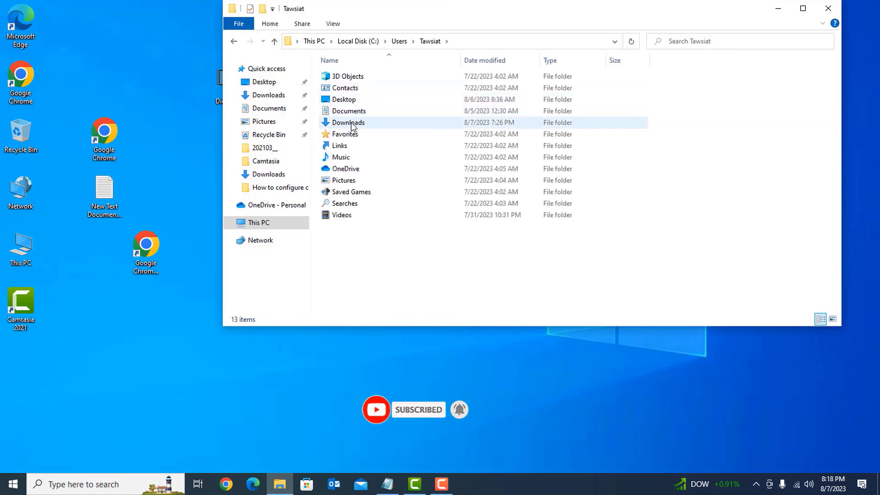
{"action": "double_click", "coordinate": [356, 112]}
{"action": "double_click", "coordinate": [365, 89]}
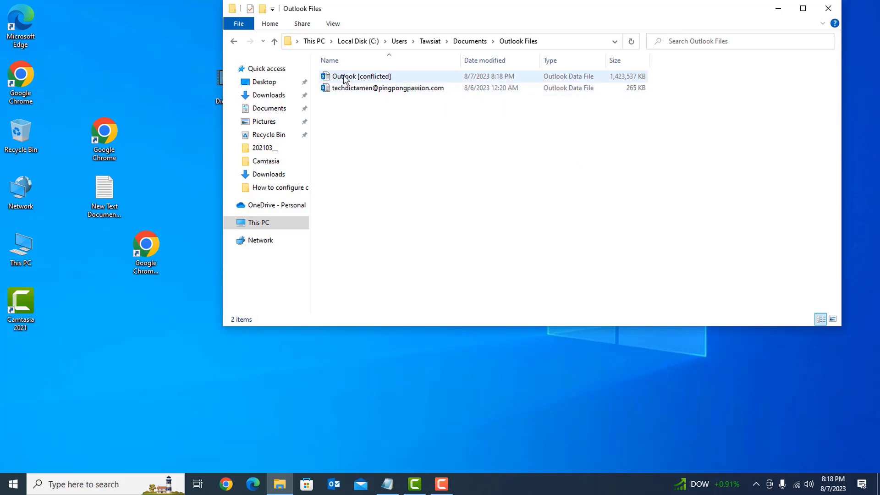
Restart and close Outlook, then confirm in Task Manager that Outlook isn't running
{"action": "left_click", "coordinate": [336, 485]}
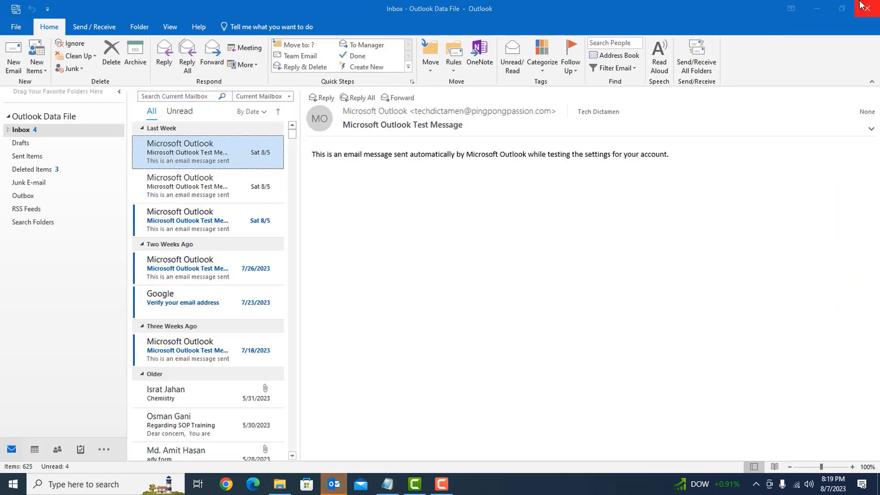
{"action": "left_click", "coordinate": [867, 8]}
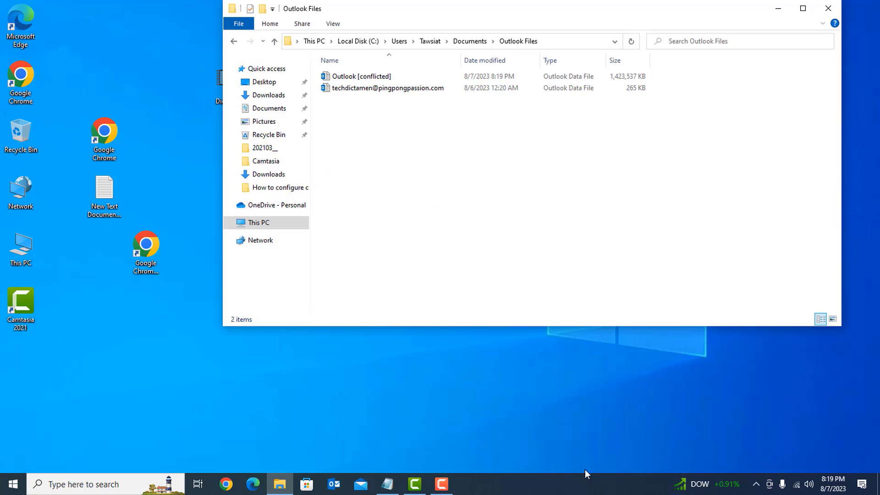
{"action": "right_click", "coordinate": [526, 491]}
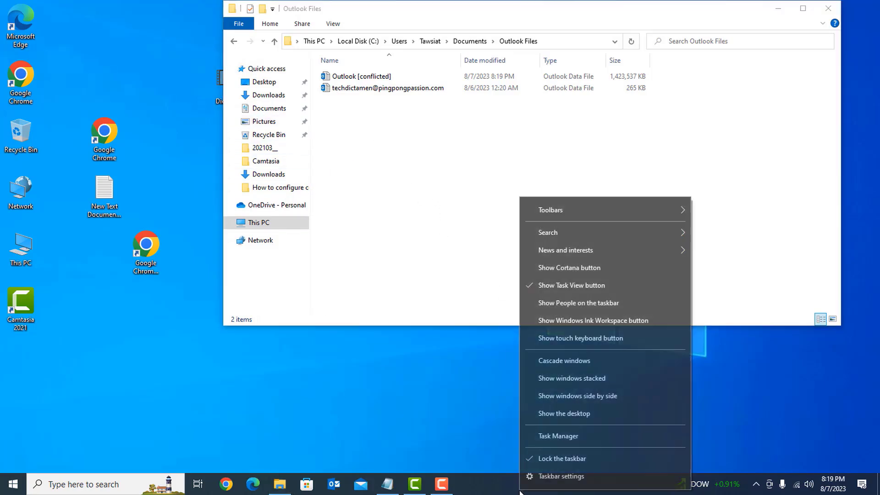
{"action": "left_click", "coordinate": [565, 438]}
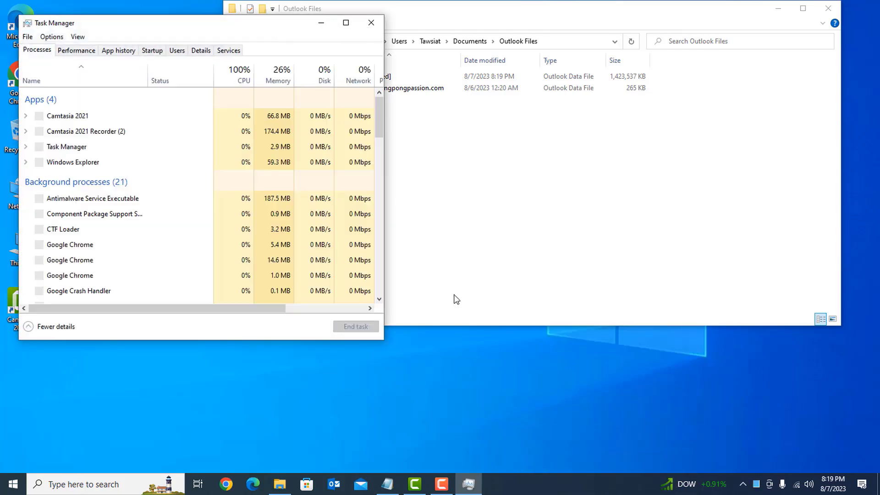
{"action": "scroll", "coordinate": [107, 218], "scroll_direction": "down", "scroll_amount": 4}
{"action": "scroll", "coordinate": [119, 260], "scroll_direction": "down", "scroll_amount": 2}
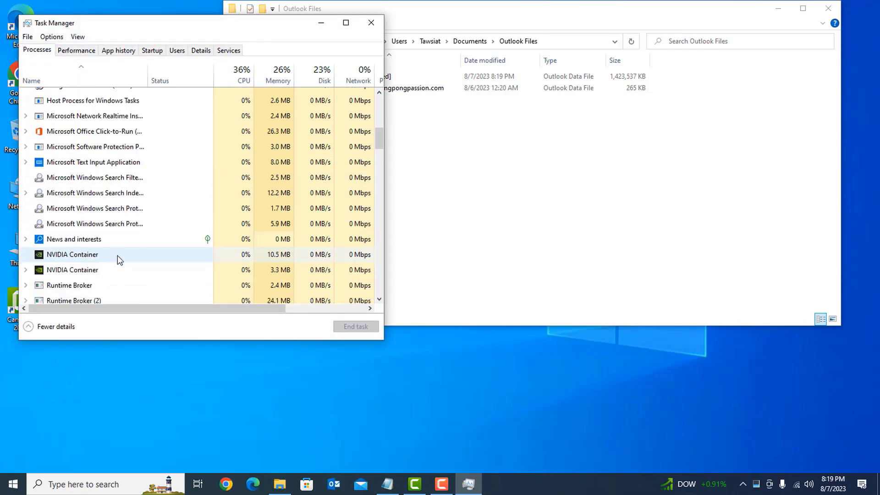
{"action": "scroll", "coordinate": [117, 255], "scroll_direction": "down", "scroll_amount": 1}
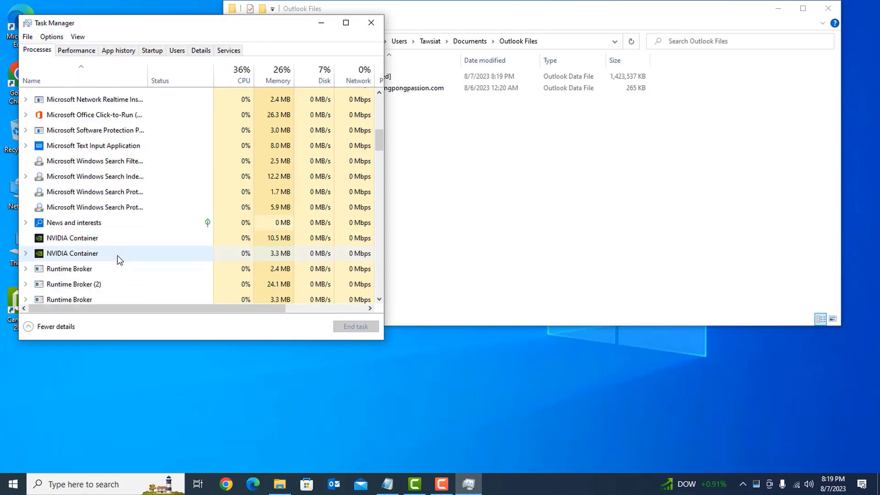
{"action": "left_click", "coordinate": [371, 22]}
Cut the Outlook Files folder from Documents and close that window
{"action": "left_click", "coordinate": [344, 81]}
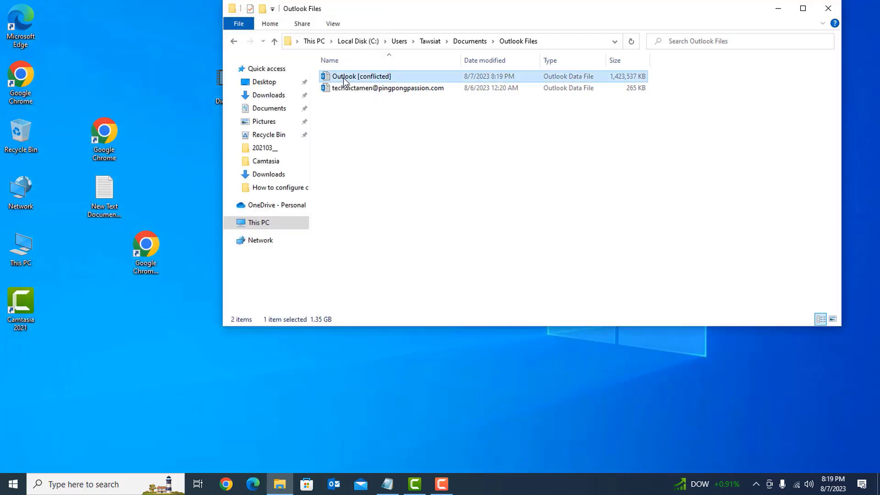
{"action": "left_click", "coordinate": [274, 41]}
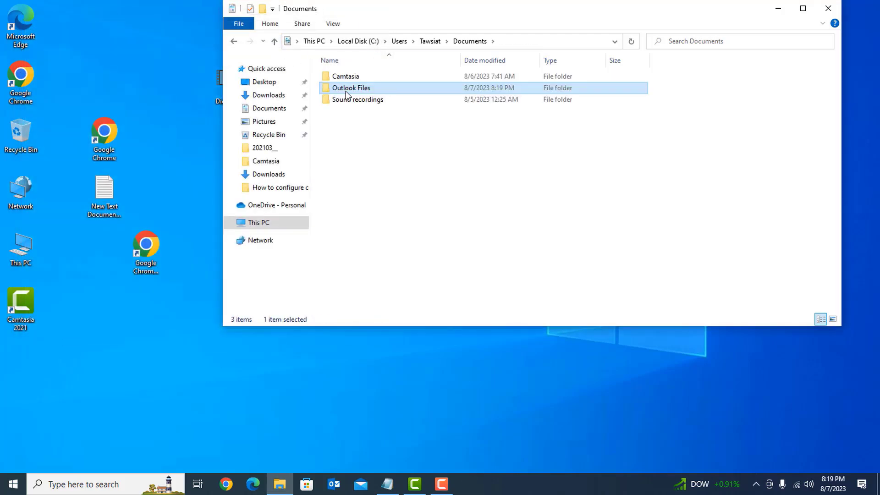
{"action": "right_click", "coordinate": [344, 89]}
{"action": "left_click", "coordinate": [397, 281]}
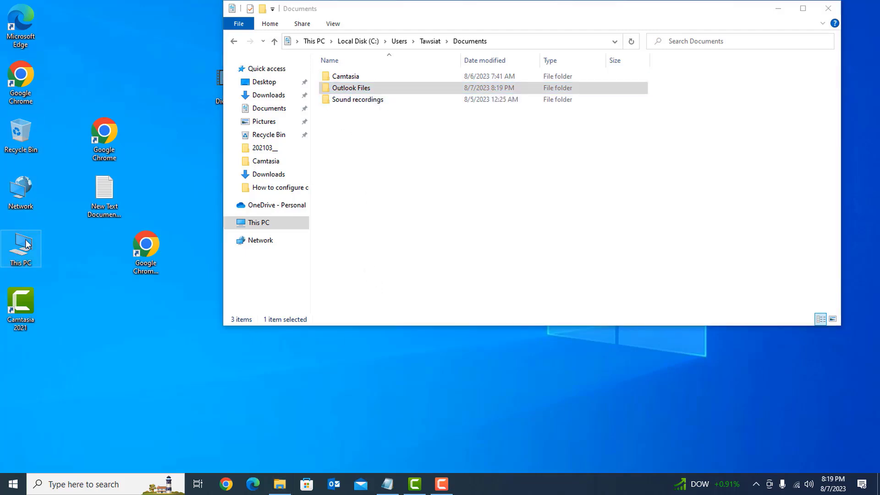
{"action": "right_click", "coordinate": [349, 88]}
{"action": "left_click", "coordinate": [370, 265]}
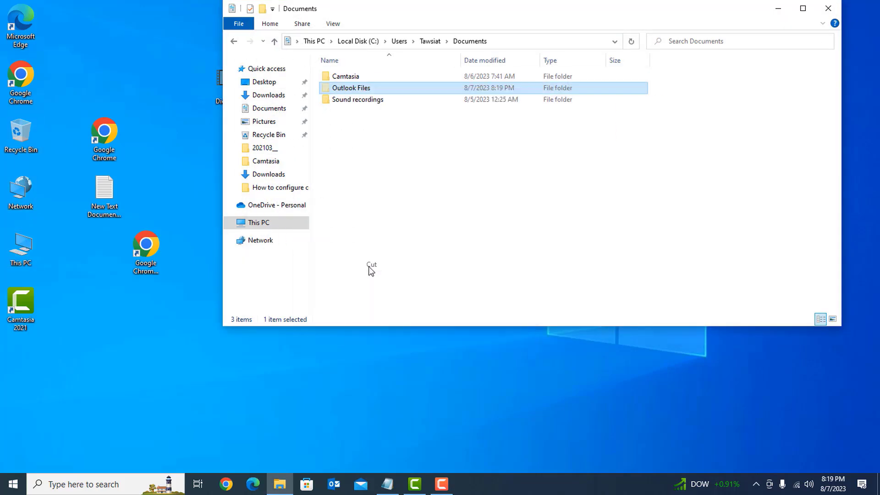
{"action": "left_click", "coordinate": [828, 8]}
Paste the Outlook Files folder onto New Volume (D:)
{"action": "double_click", "coordinate": [19, 230]}
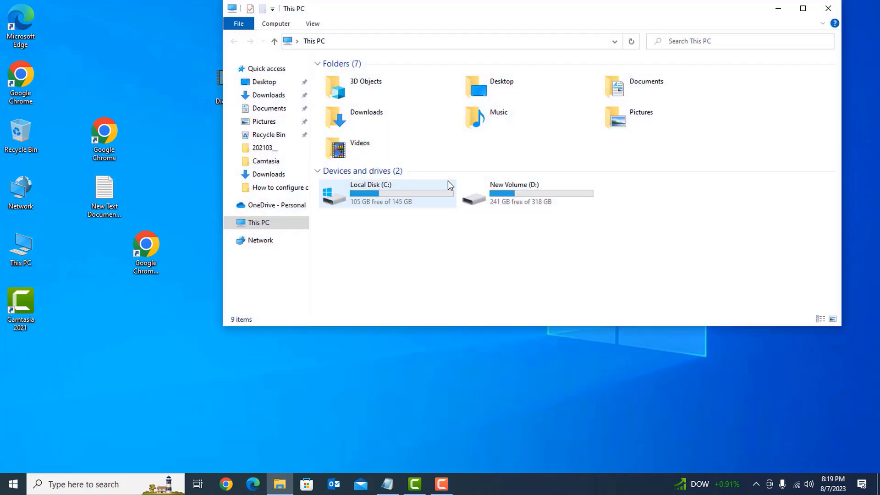
{"action": "left_click", "coordinate": [473, 196]}
{"action": "double_click", "coordinate": [472, 197]}
{"action": "scroll", "coordinate": [511, 190], "scroll_direction": "down", "scroll_amount": 5}
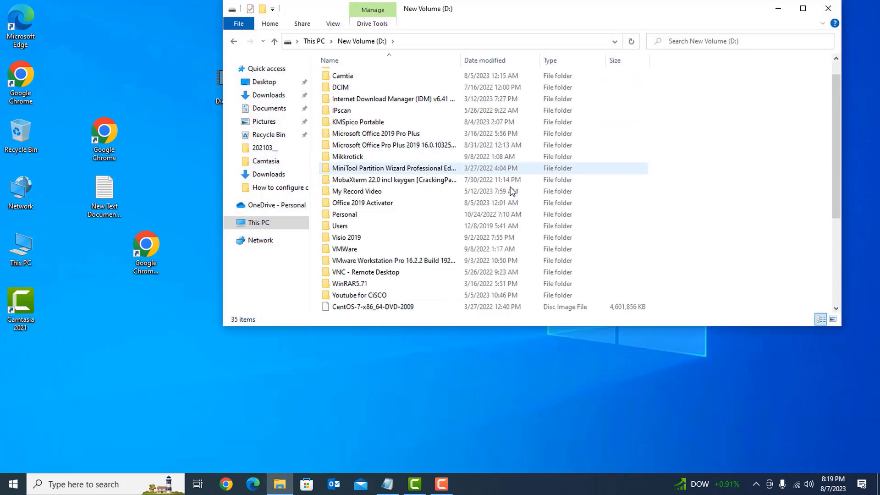
{"action": "scroll", "coordinate": [521, 216], "scroll_direction": "up", "scroll_amount": 5}
{"action": "right_click", "coordinate": [719, 117]}
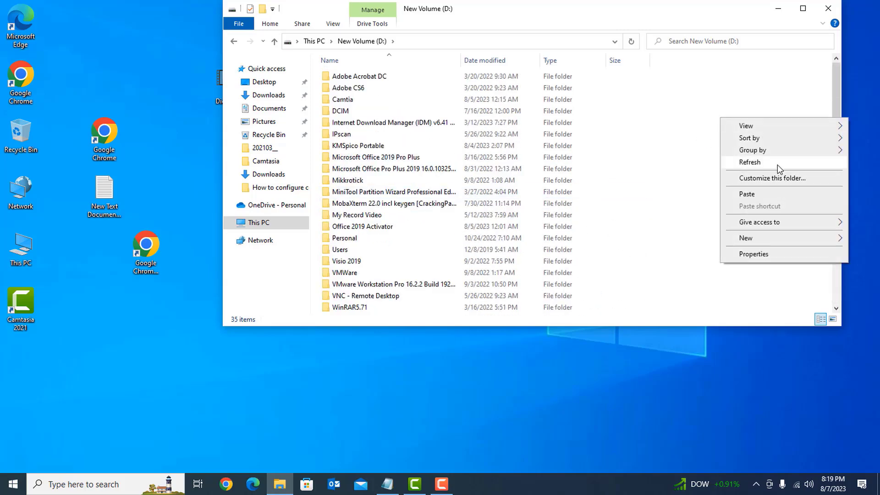
{"action": "left_click", "coordinate": [759, 191]}
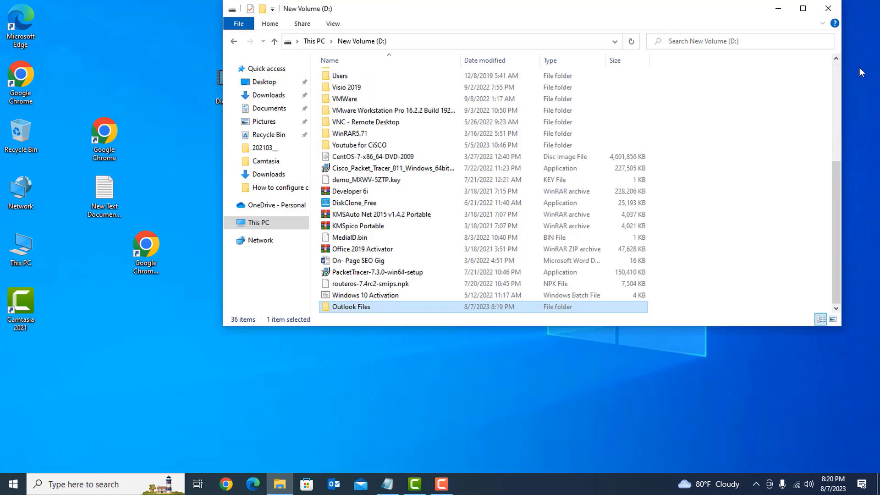
Close the D: window and relaunch Outlook, which reports the old .pst path is invalid
{"action": "left_click", "coordinate": [829, 10]}
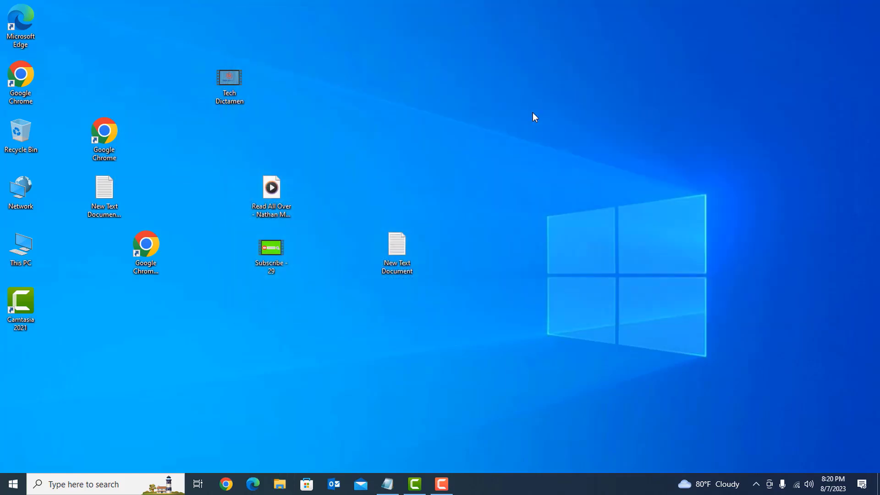
{"action": "left_click", "coordinate": [334, 490]}
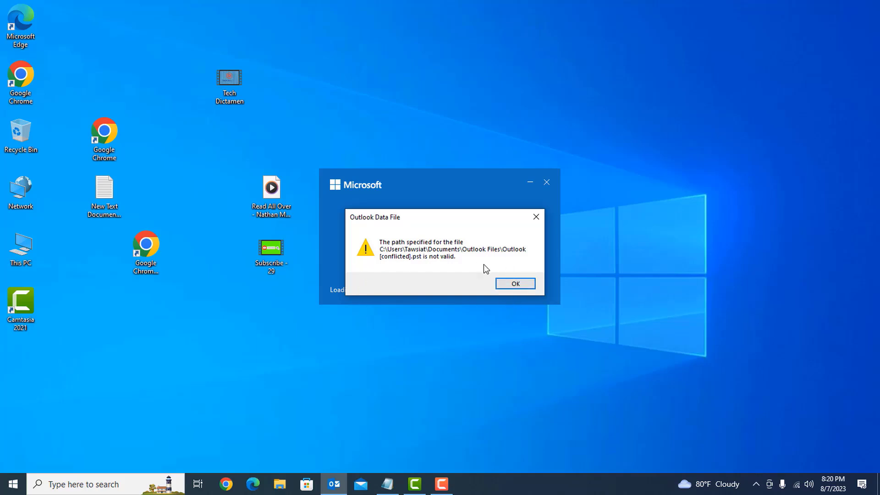
Relink Outlook to D:\Outlook Files\Outlook [conflicted] after dismissing the path error
{"action": "left_click", "coordinate": [515, 284]}
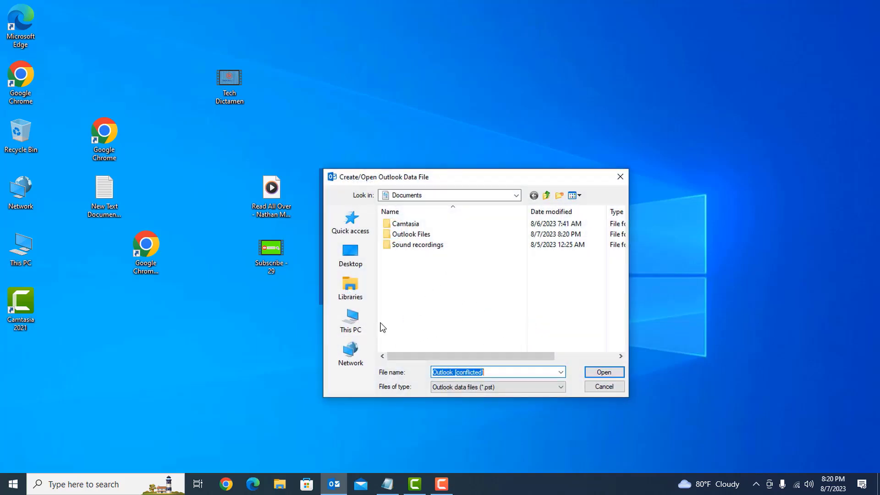
{"action": "left_click", "coordinate": [351, 321]}
{"action": "scroll", "coordinate": [575, 270], "scroll_direction": "down", "scroll_amount": 3}
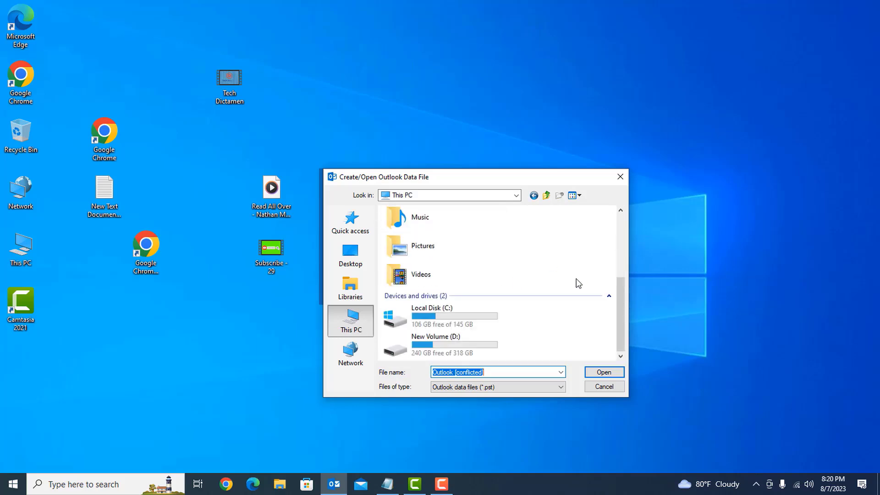
{"action": "double_click", "coordinate": [453, 340]}
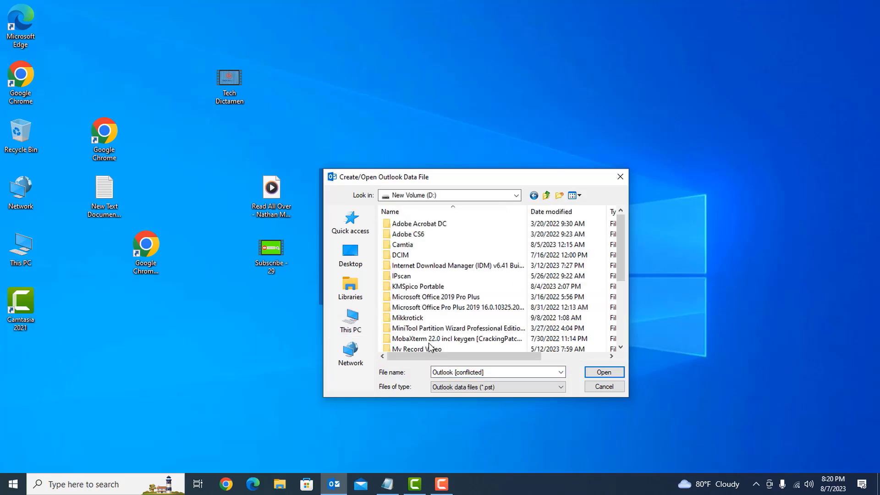
{"action": "left_click", "coordinate": [433, 298]}
{"action": "scroll", "coordinate": [426, 305], "scroll_direction": "down", "scroll_amount": 4}
{"action": "left_click", "coordinate": [421, 245]}
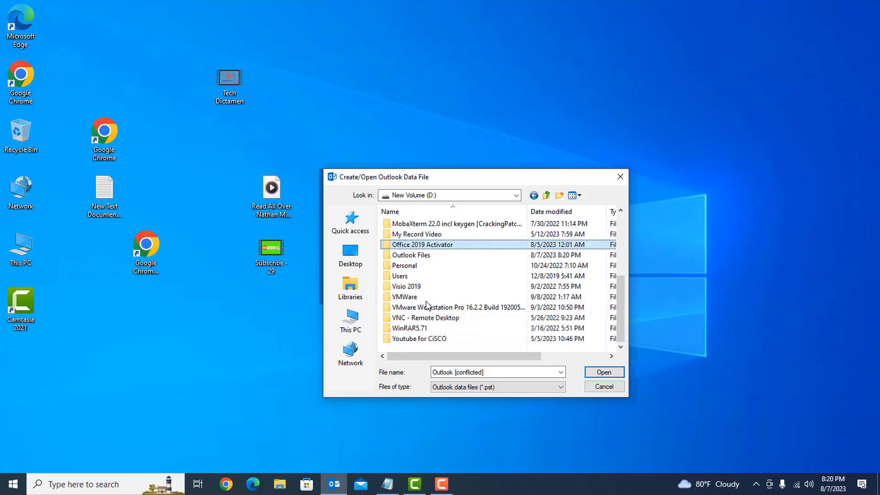
{"action": "double_click", "coordinate": [417, 255]}
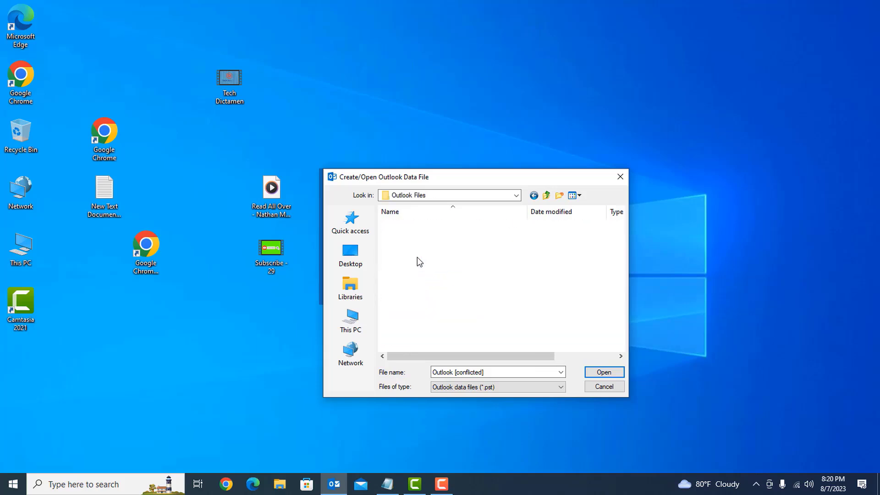
{"action": "left_click", "coordinate": [426, 223]}
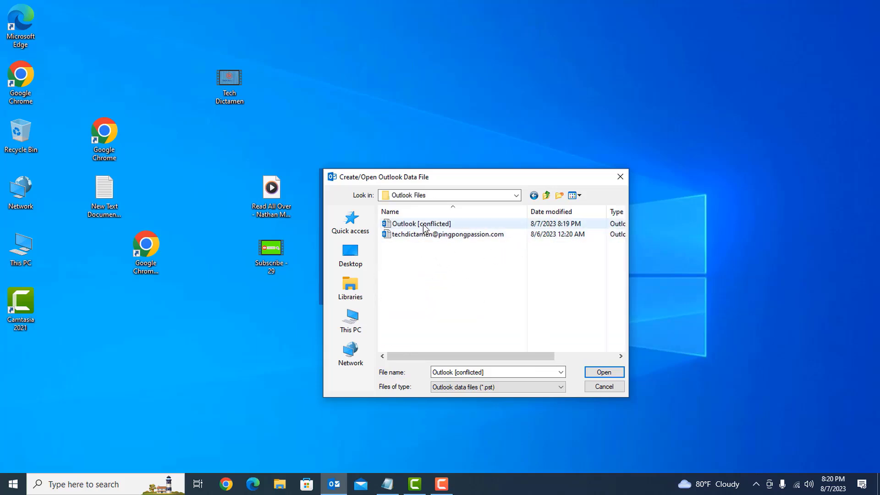
{"action": "left_click", "coordinate": [608, 373]}
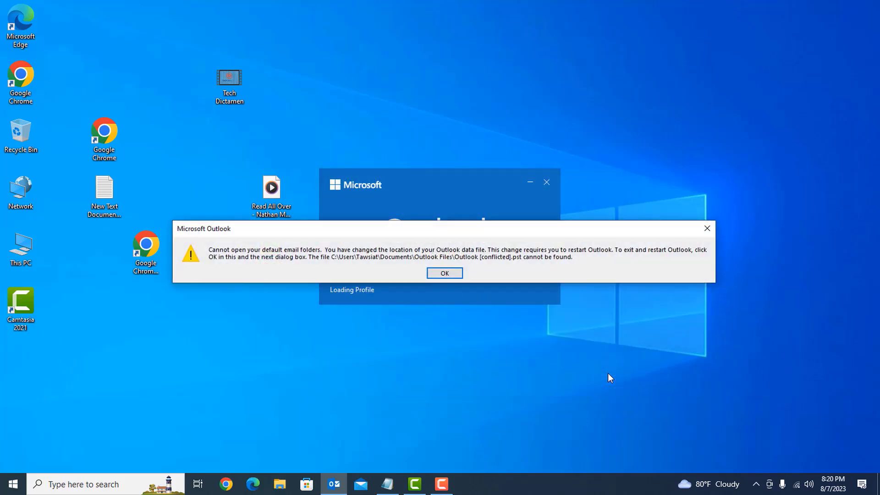
Acknowledge the restart message, refresh the desktop, and reopen Outlook to the Inbox
{"action": "left_click", "coordinate": [438, 274]}
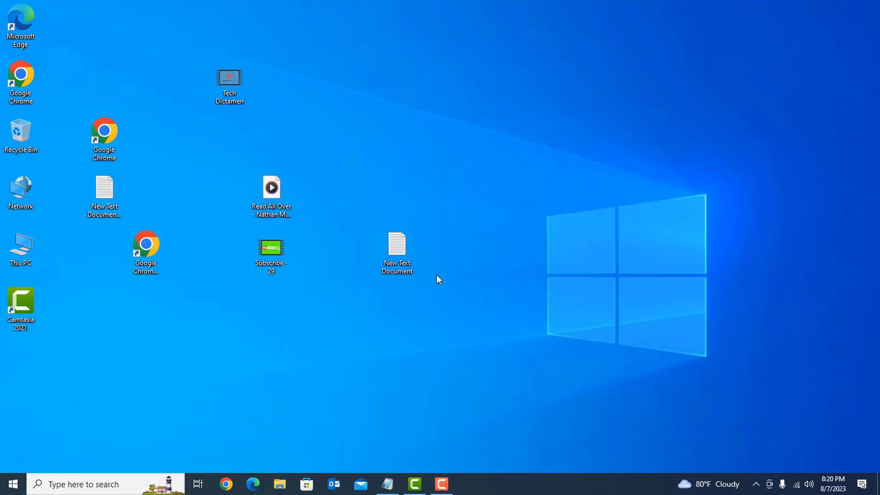
{"action": "right_click", "coordinate": [515, 137]}
{"action": "left_click", "coordinate": [546, 167]}
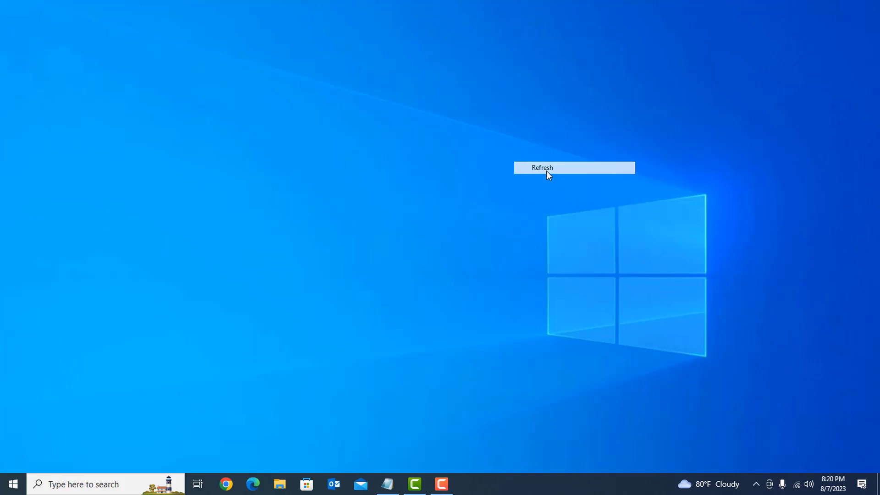
{"action": "left_click", "coordinate": [331, 481]}
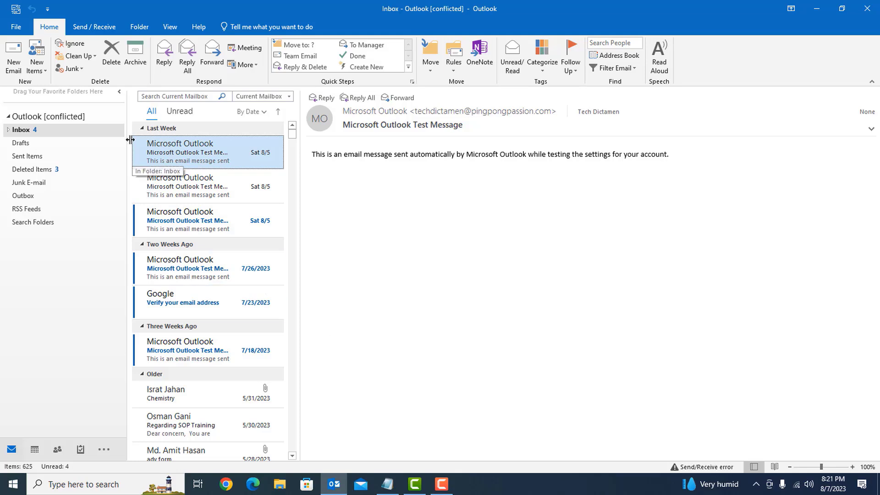
Review the send/receive error, then confirm in Data Files the .pst now sits in D:\Outlook Files
{"action": "left_click", "coordinate": [696, 468]}
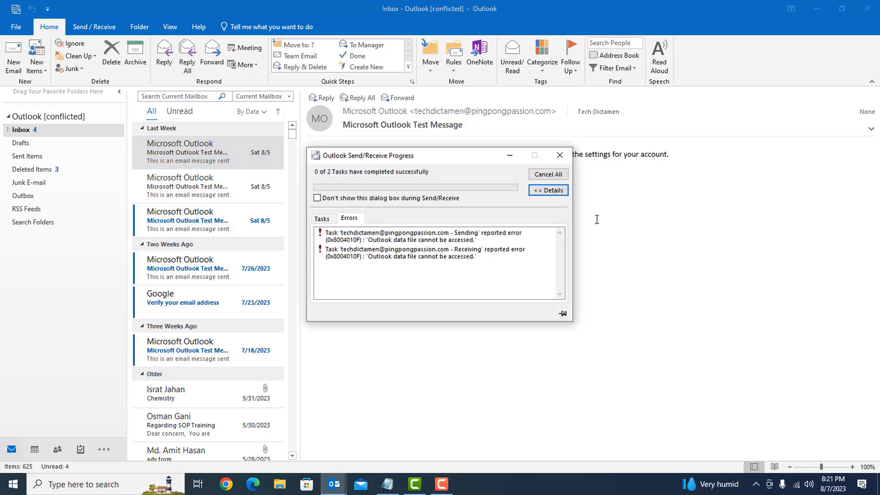
{"action": "left_click", "coordinate": [560, 155]}
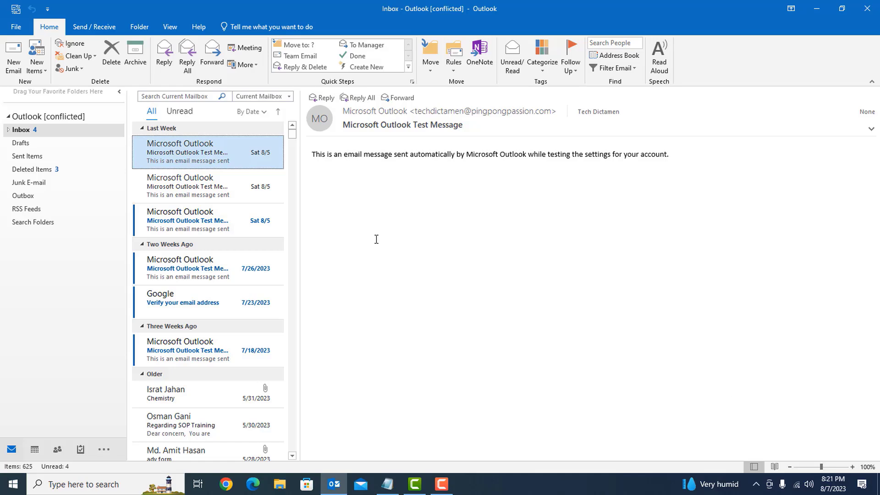
{"action": "left_click", "coordinate": [16, 27]}
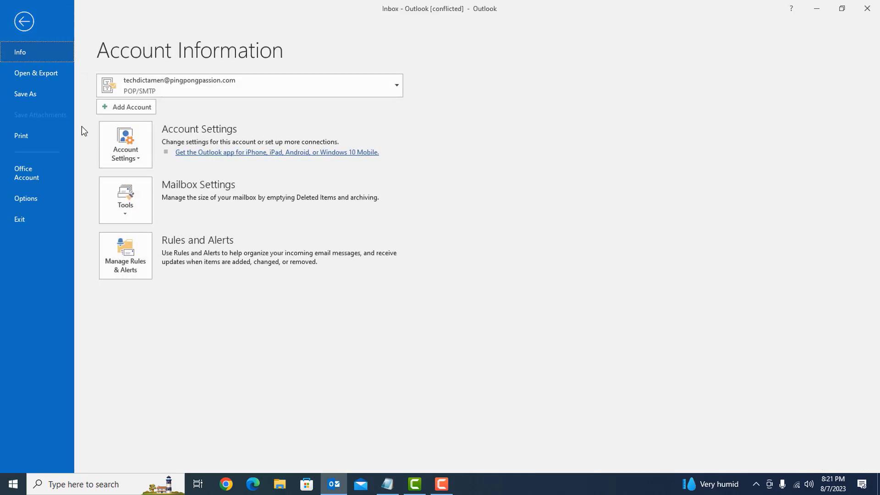
{"action": "left_click", "coordinate": [125, 145]}
{"action": "left_click", "coordinate": [145, 182]}
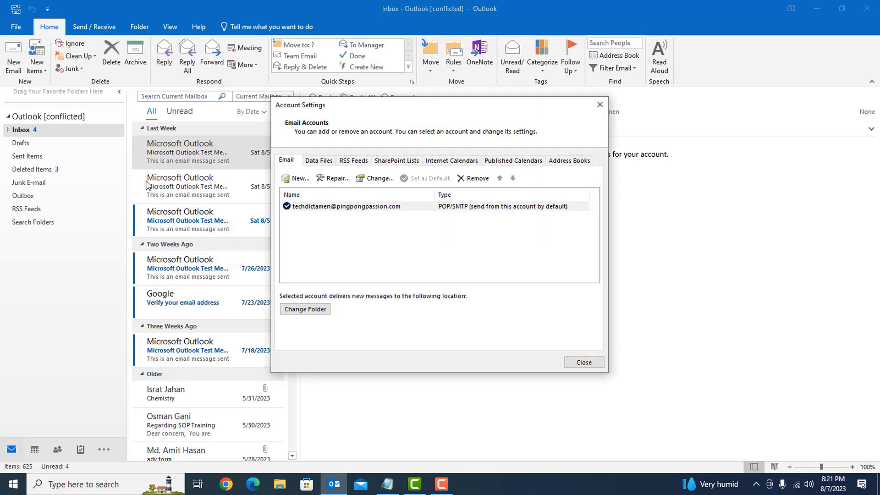
{"action": "left_click", "coordinate": [320, 160]}
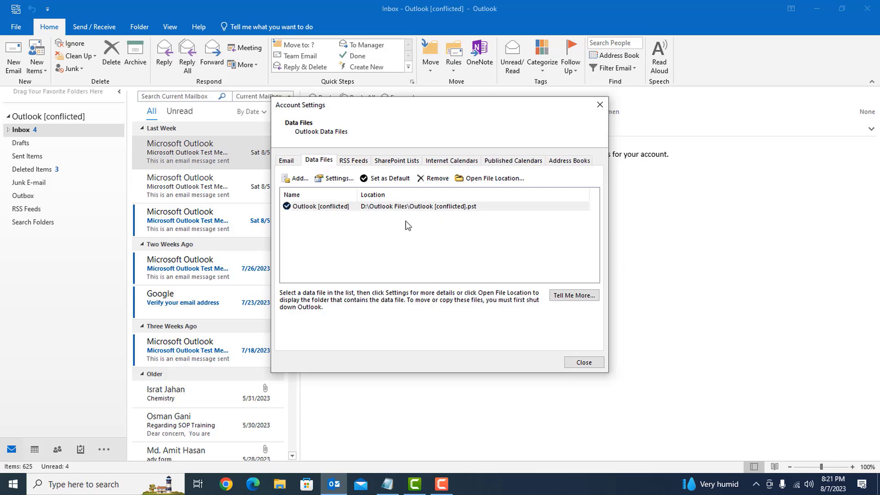
{"action": "left_click", "coordinate": [583, 362]}
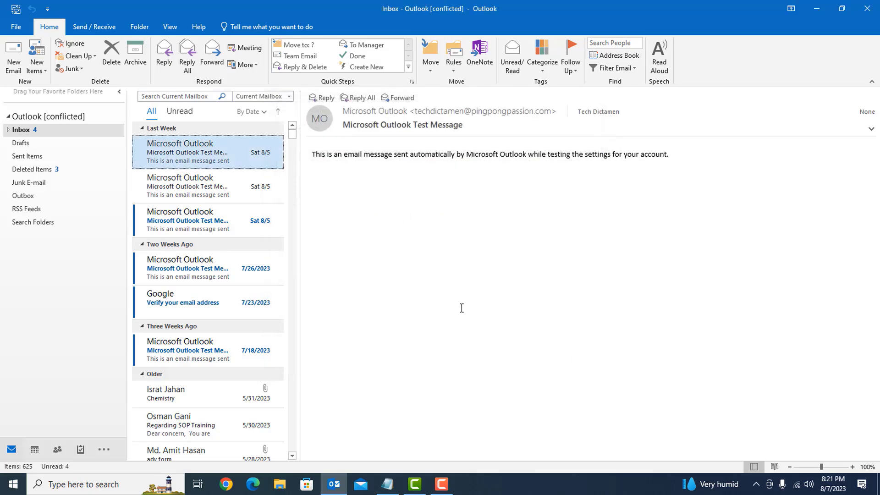
{"action": "left_click", "coordinate": [102, 28]}
Run Send/Receive All Folders and review the resulting 0x8004010F errors
{"action": "left_click", "coordinate": [22, 54]}
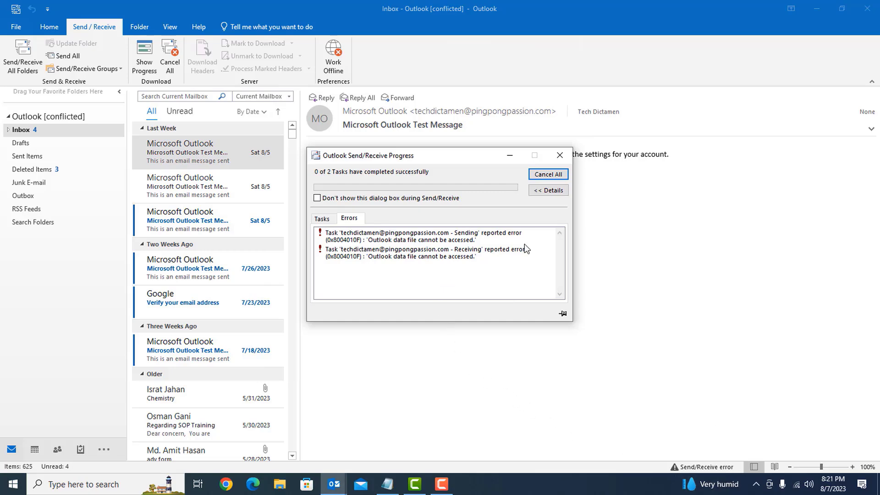
{"action": "left_click", "coordinate": [561, 160]}
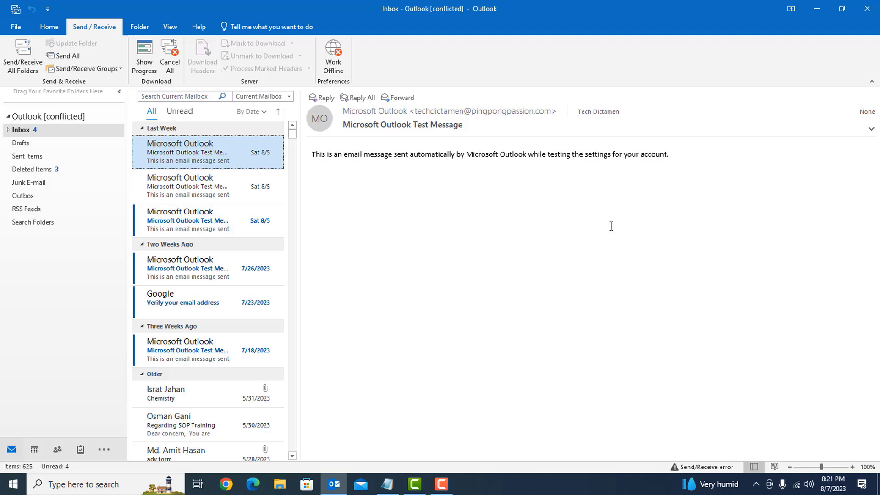
{"action": "left_click", "coordinate": [694, 466]}
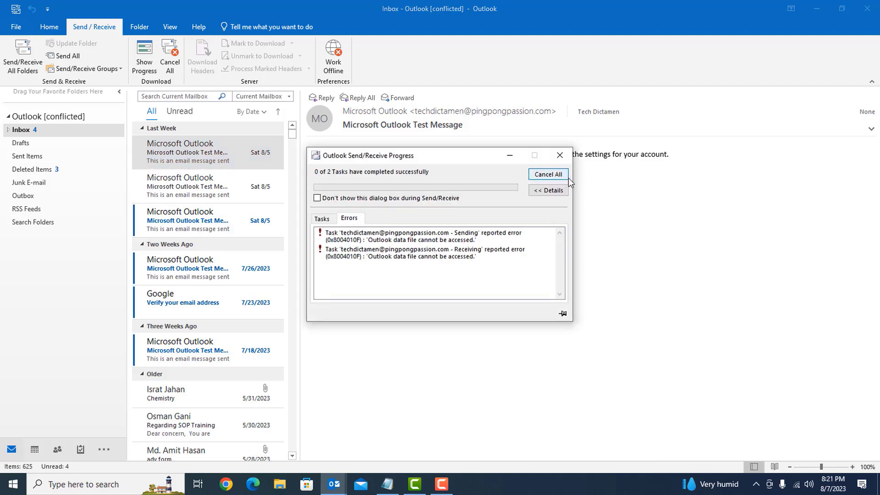
{"action": "left_click", "coordinate": [559, 155]}
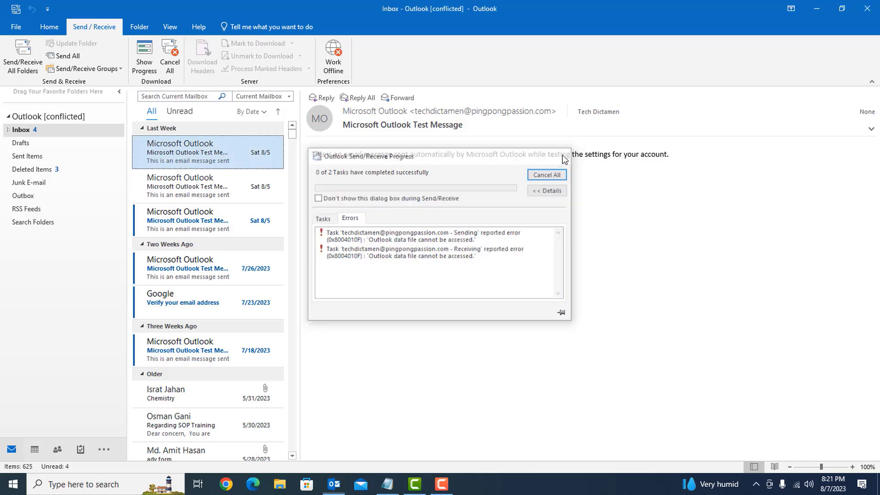
Retry Send/Receive All Folders, dismiss the failed progress report, and quit Outlook
{"action": "left_click", "coordinate": [12, 54]}
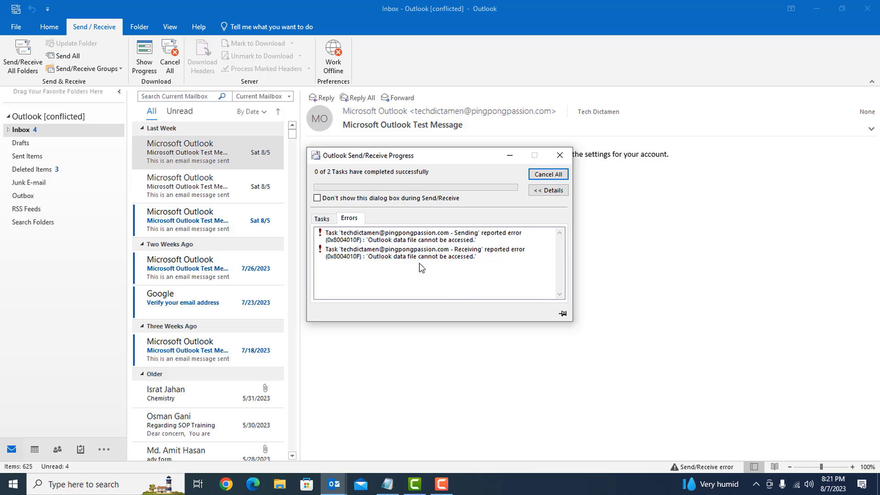
{"action": "left_click", "coordinate": [554, 190]}
{"action": "left_click", "coordinate": [562, 156]}
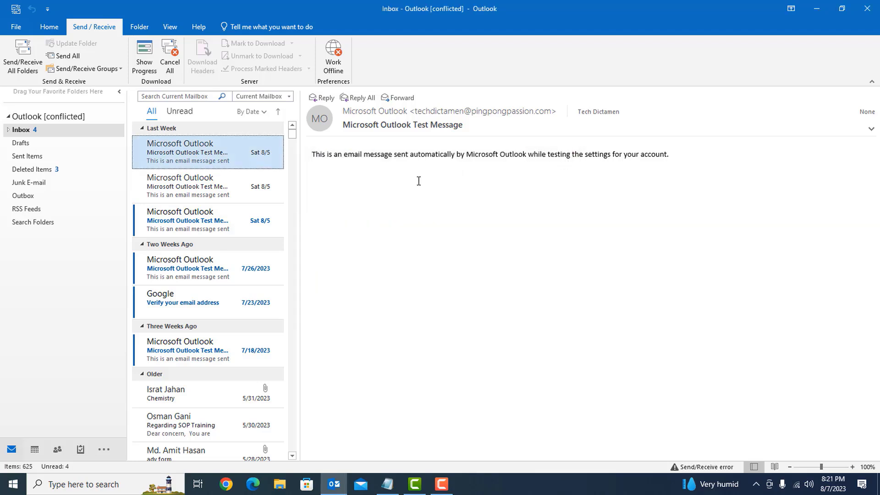
{"action": "left_click", "coordinate": [867, 8]}
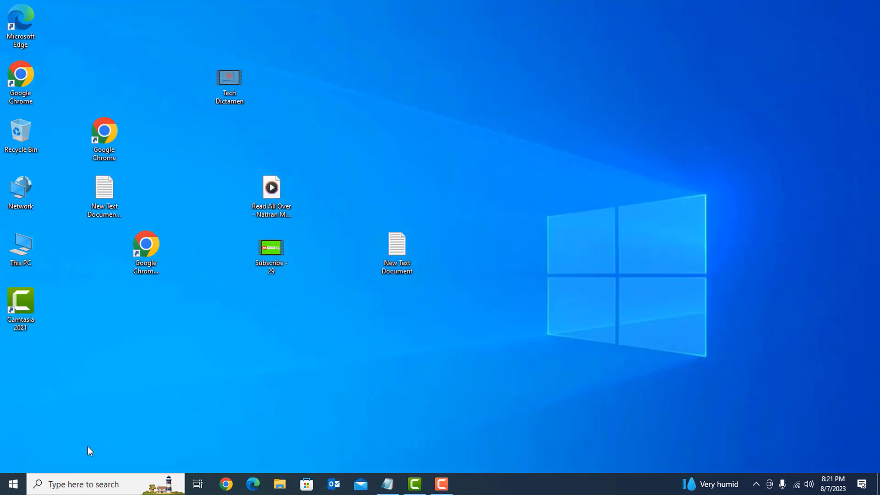
Search Windows for 'control' and launch Control Panel from the best match
{"action": "left_click", "coordinate": [13, 484]}
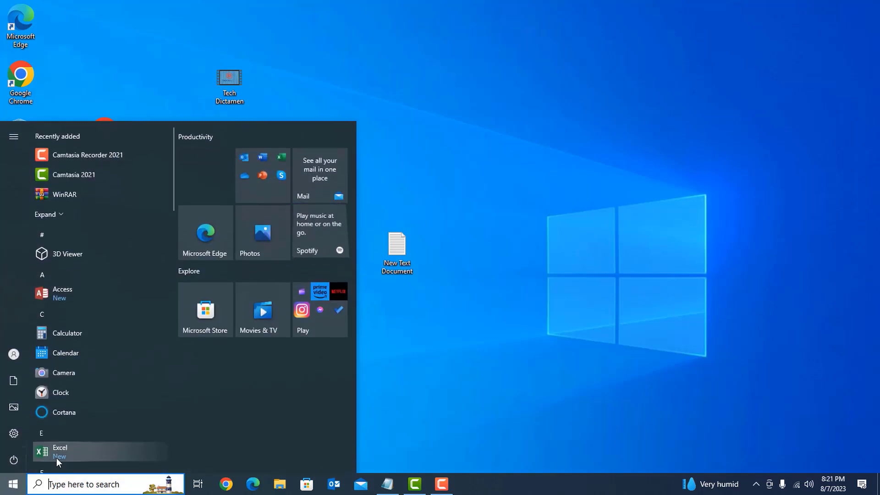
{"action": "left_click", "coordinate": [455, 360]}
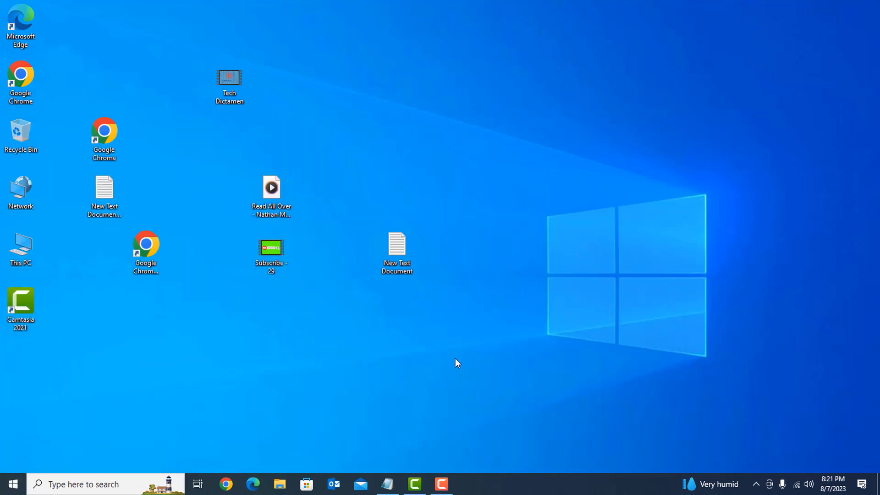
{"action": "left_click", "coordinate": [87, 482]}
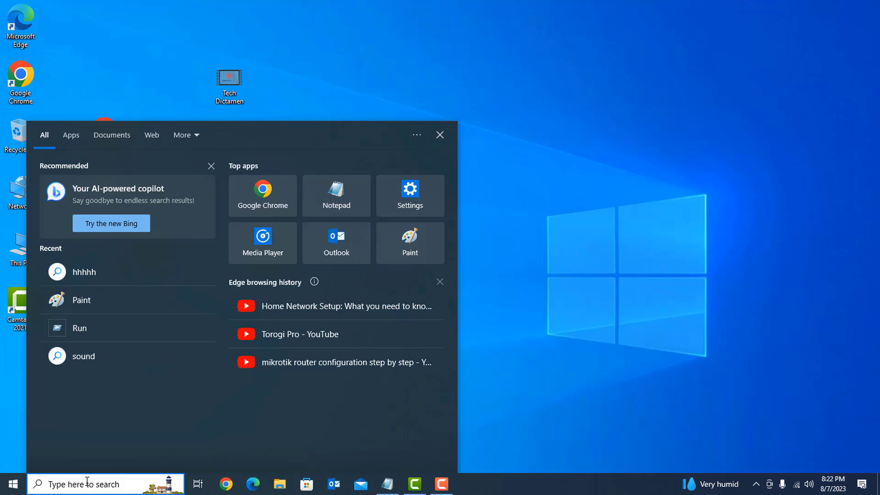
{"action": "type", "text": "control"}
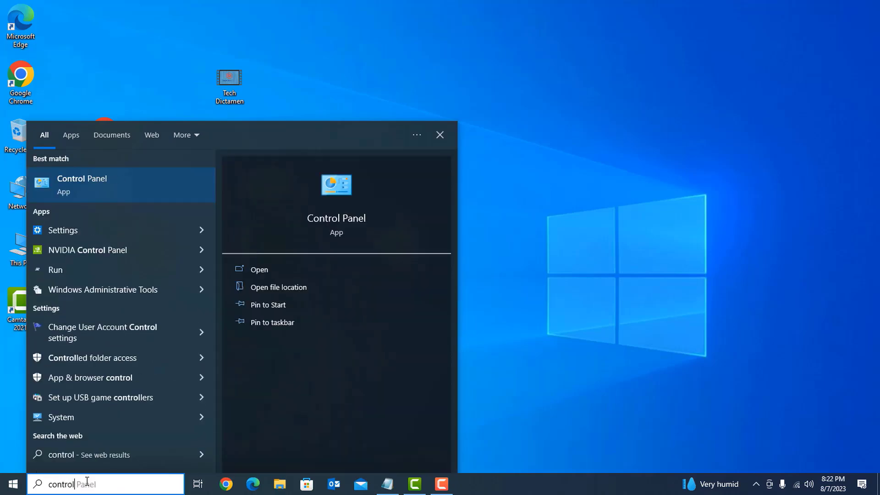
{"action": "key", "text": "Return"}
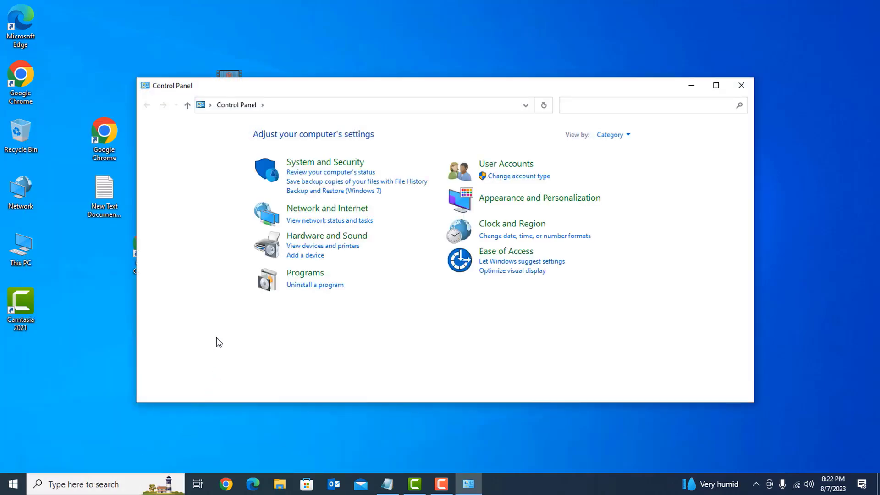
Maximize Control Panel and list its items as small icons
{"action": "left_click", "coordinate": [717, 85]}
{"action": "left_click", "coordinate": [623, 54]}
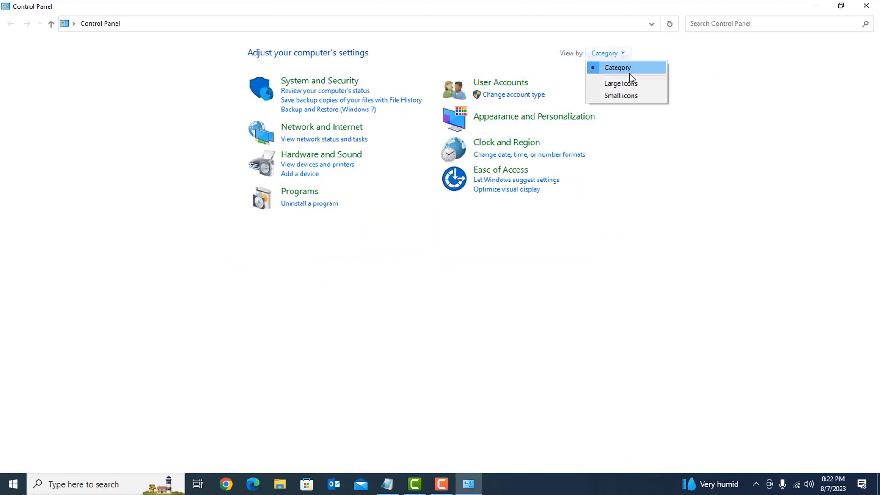
{"action": "left_click", "coordinate": [625, 97]}
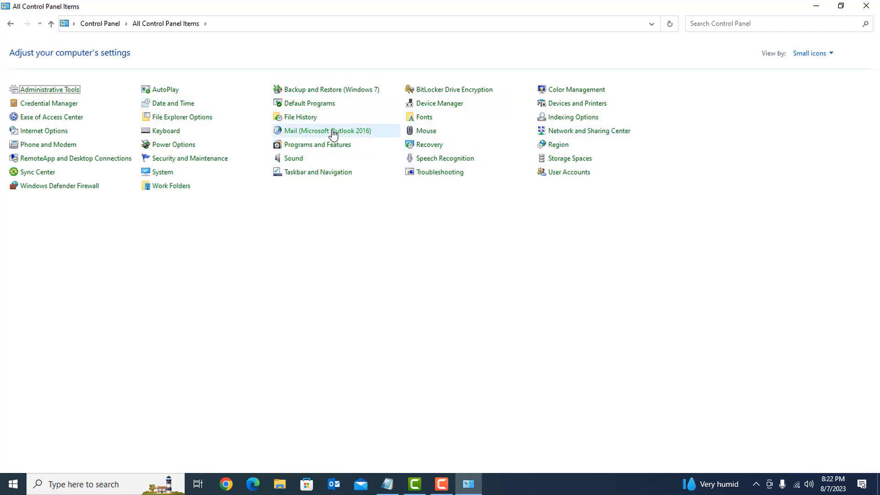
In Mail (Microsoft Outlook 2016) profiles, remove the Outlook profile and confirm the deletion
{"action": "left_click", "coordinate": [312, 133]}
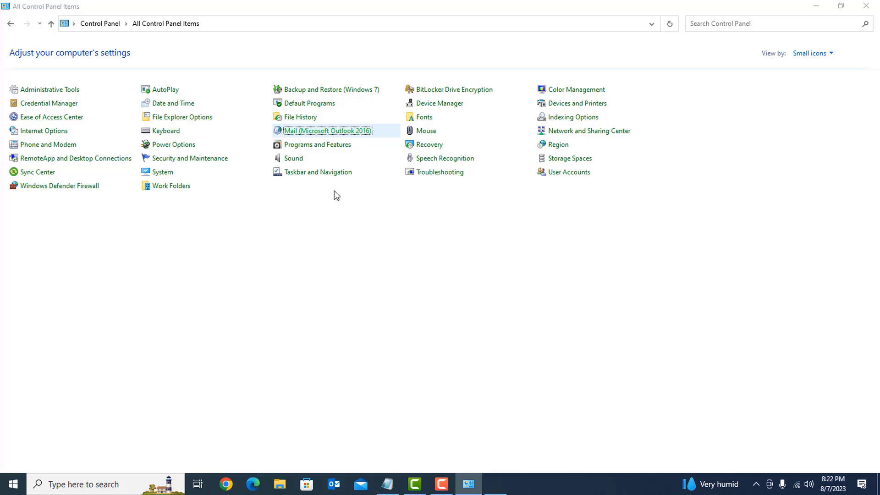
{"action": "left_click", "coordinate": [257, 180]}
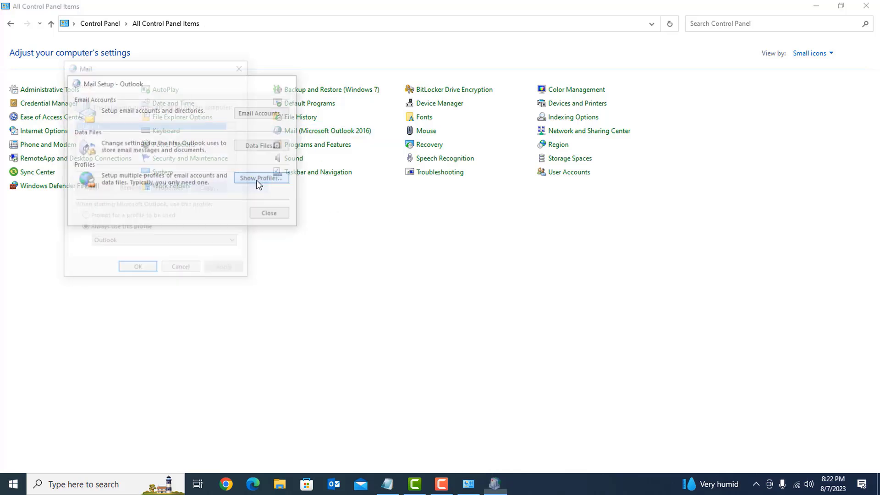
{"action": "left_click", "coordinate": [129, 189]}
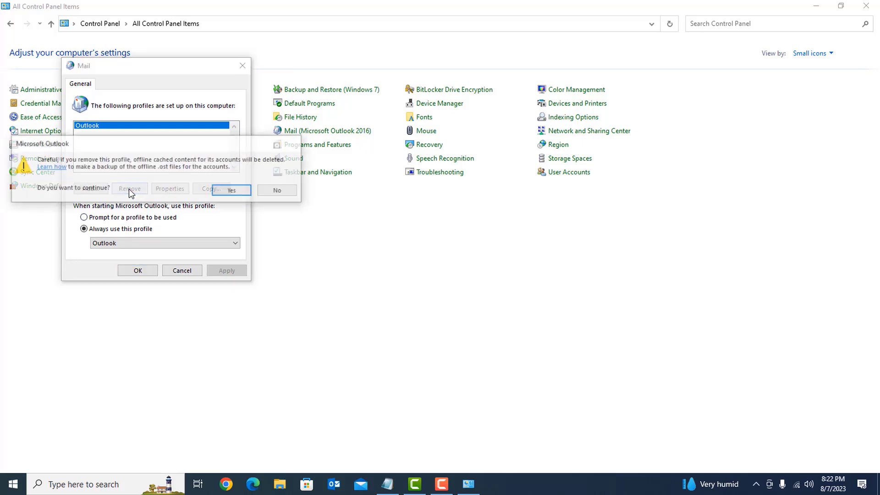
{"action": "left_click", "coordinate": [235, 191]}
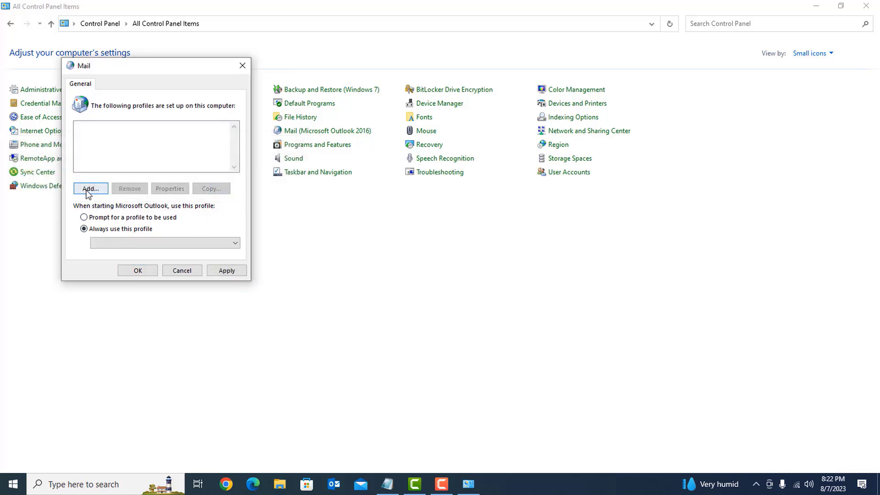
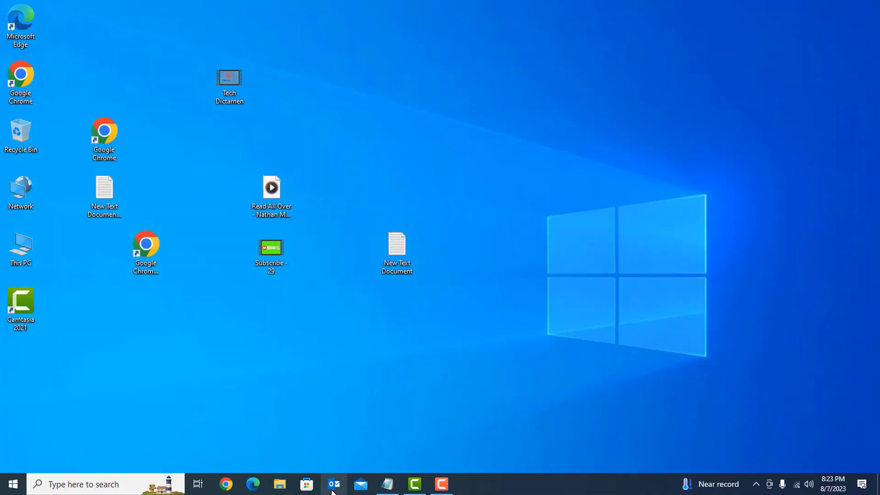
Launch Outlook and choose to set up the account manually
{"action": "left_click", "coordinate": [333, 483]}
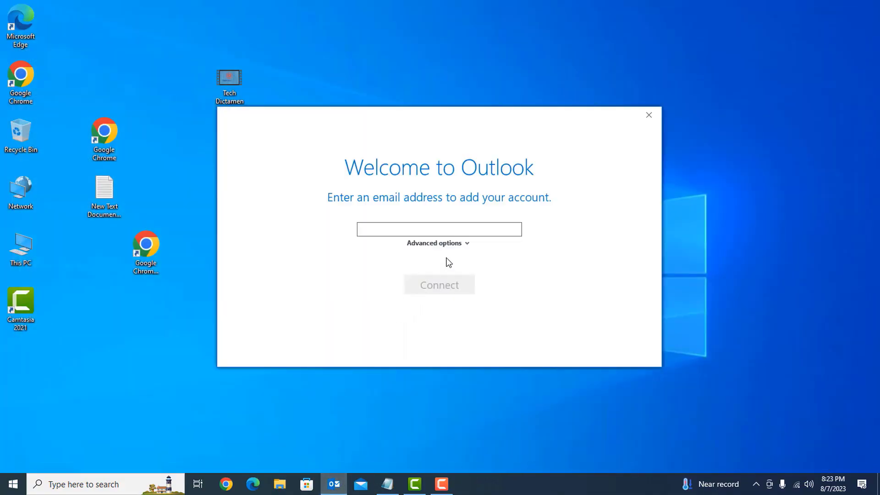
{"action": "left_click", "coordinate": [459, 246]}
{"action": "left_click", "coordinate": [411, 258]}
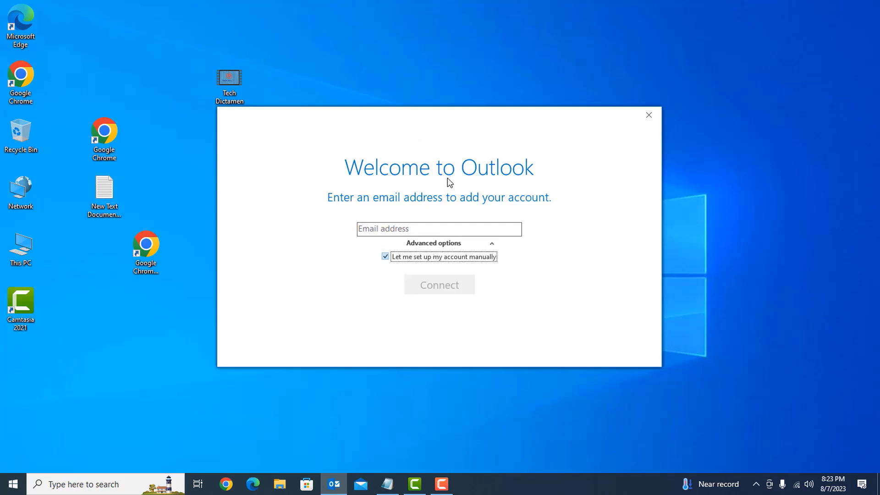
Enter the new account's e-mail address and connect
{"action": "left_click", "coordinate": [394, 230]}
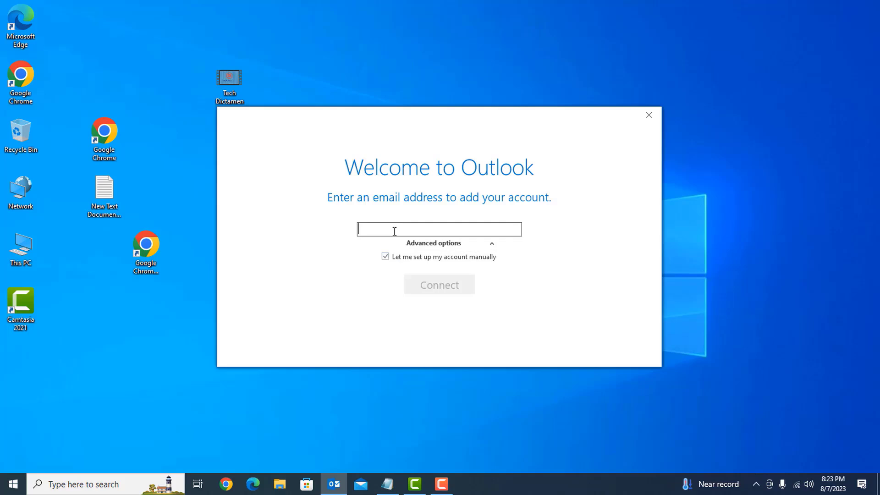
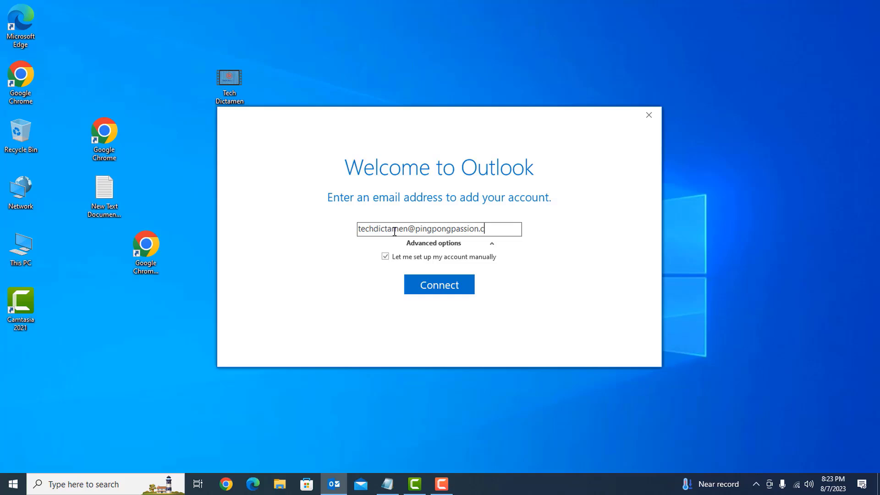
{"action": "left_click", "coordinate": [446, 284]}
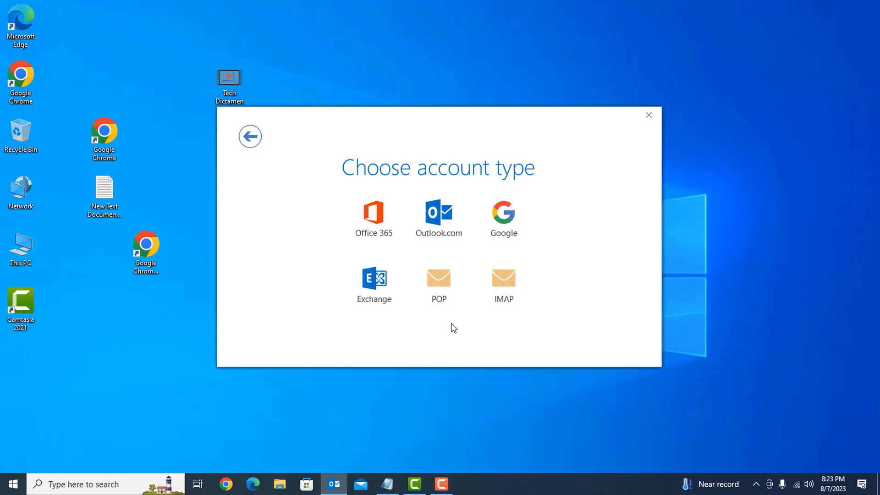
Choose POP as the account type and deliver mail into an existing data file
{"action": "left_click", "coordinate": [436, 276]}
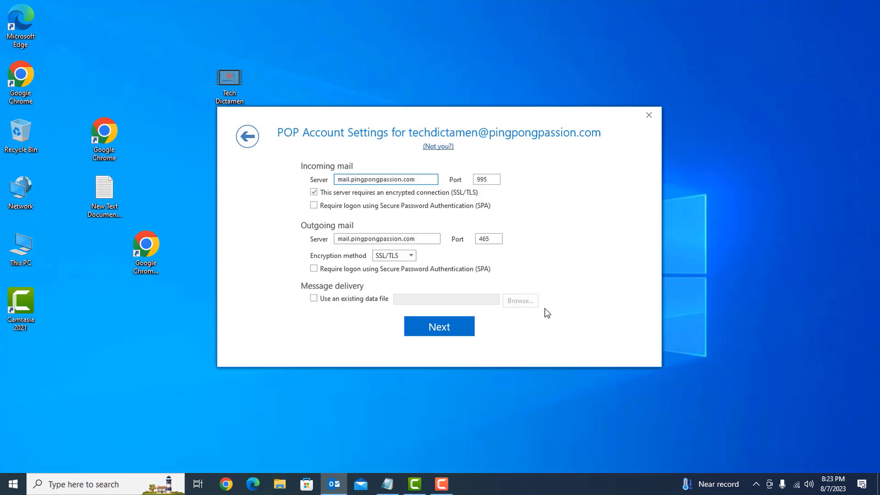
{"action": "left_click", "coordinate": [333, 302]}
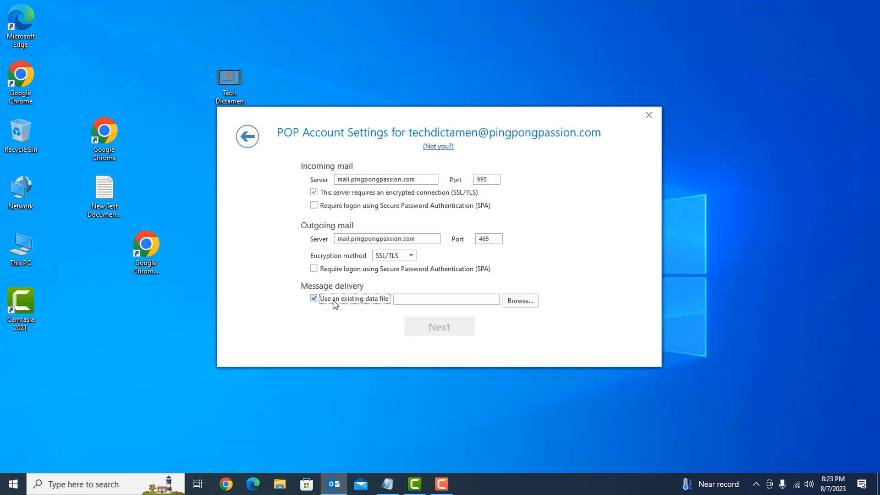
{"action": "left_click", "coordinate": [522, 303]}
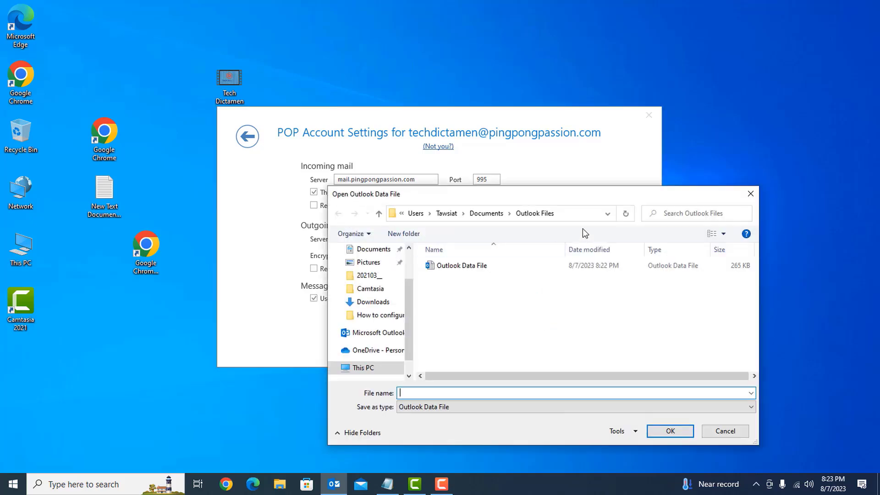
Browse to D:\Outlook Files and select the 'Outlook [conflicted]' data file
{"action": "left_click", "coordinate": [585, 214]}
{"action": "left_click", "coordinate": [566, 213]}
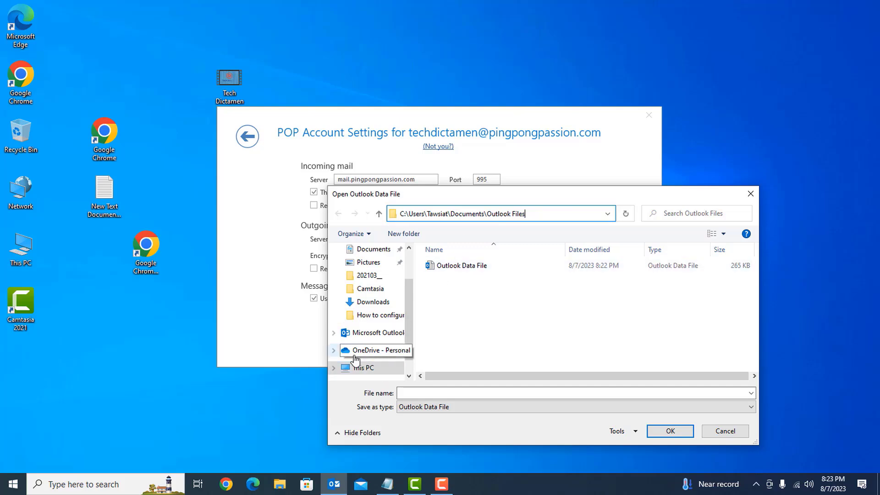
{"action": "scroll", "coordinate": [346, 355], "scroll_direction": "down", "scroll_amount": 1}
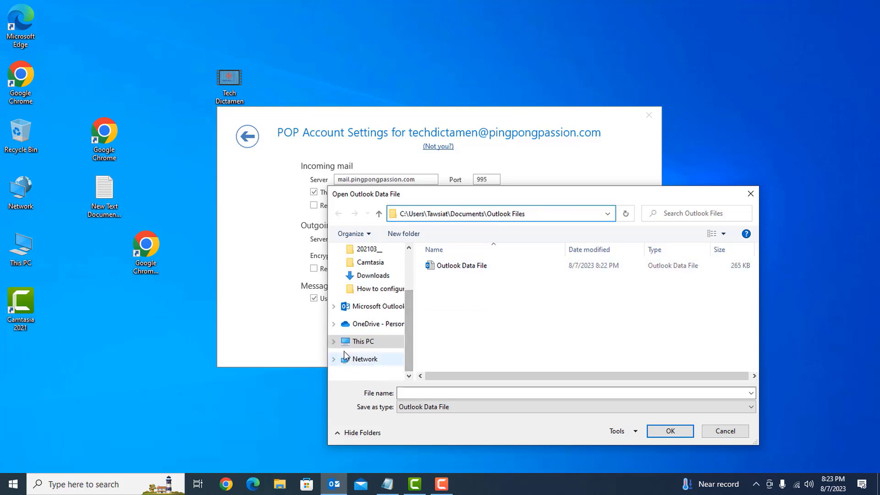
{"action": "left_click", "coordinate": [332, 341]}
{"action": "scroll", "coordinate": [395, 334], "scroll_direction": "down", "scroll_amount": 2}
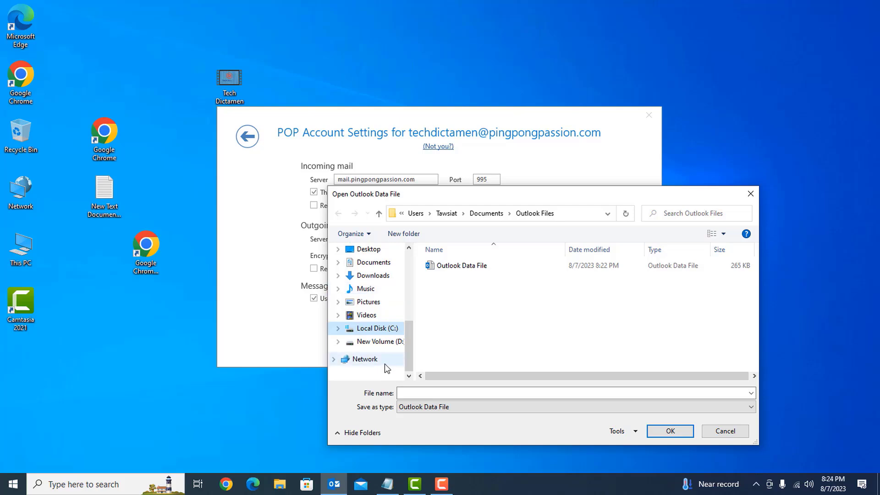
{"action": "left_click", "coordinate": [337, 341]}
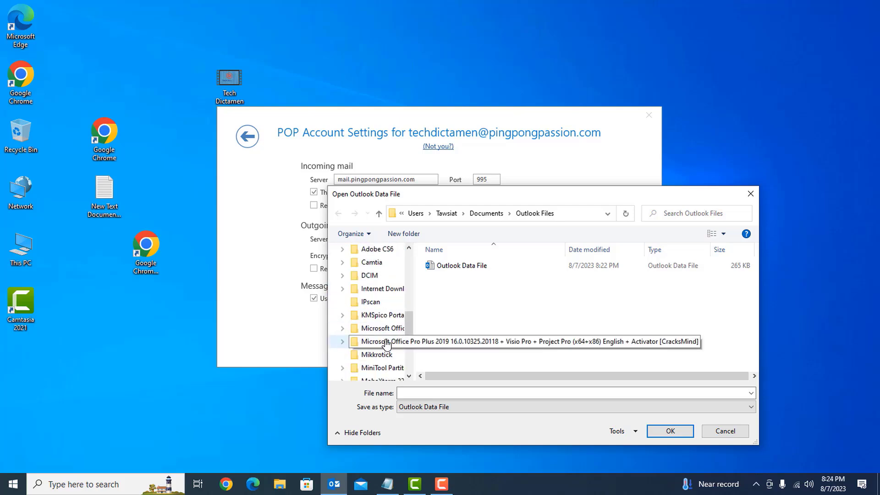
{"action": "left_click", "coordinate": [383, 332]}
{"action": "scroll", "coordinate": [384, 339], "scroll_direction": "down", "scroll_amount": 1}
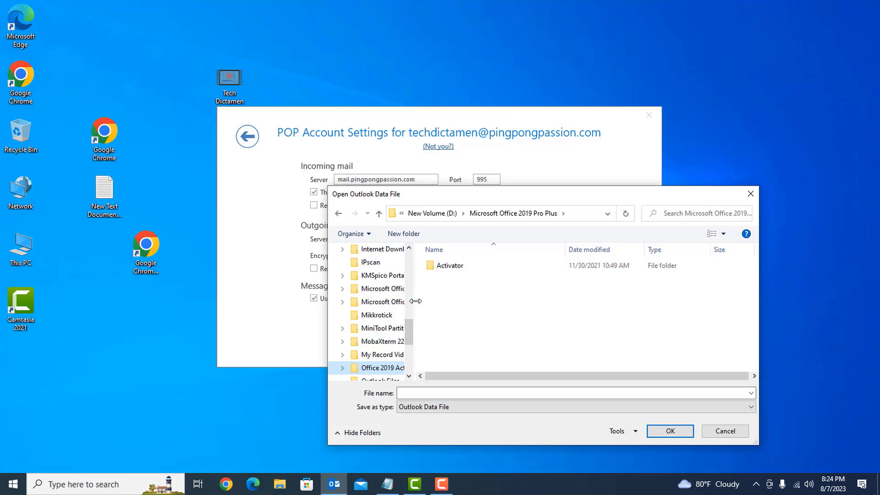
{"action": "left_click_drag", "start_coordinate": [415, 301], "coordinate": [463, 301]}
{"action": "scroll", "coordinate": [435, 339], "scroll_direction": "down", "scroll_amount": 1}
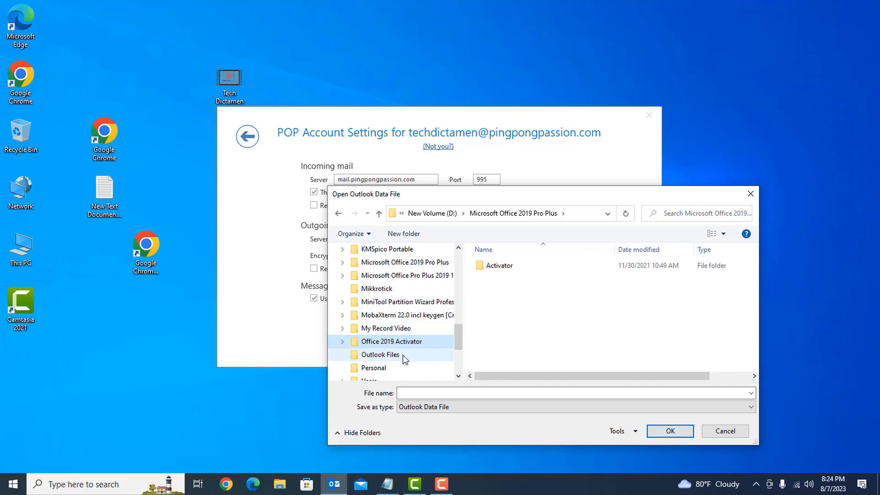
{"action": "left_click", "coordinate": [356, 356]}
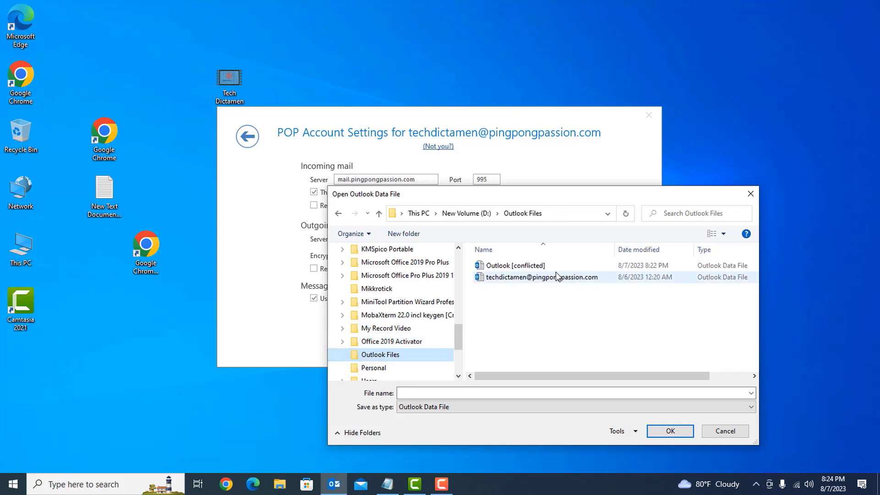
{"action": "double_click", "coordinate": [518, 266]}
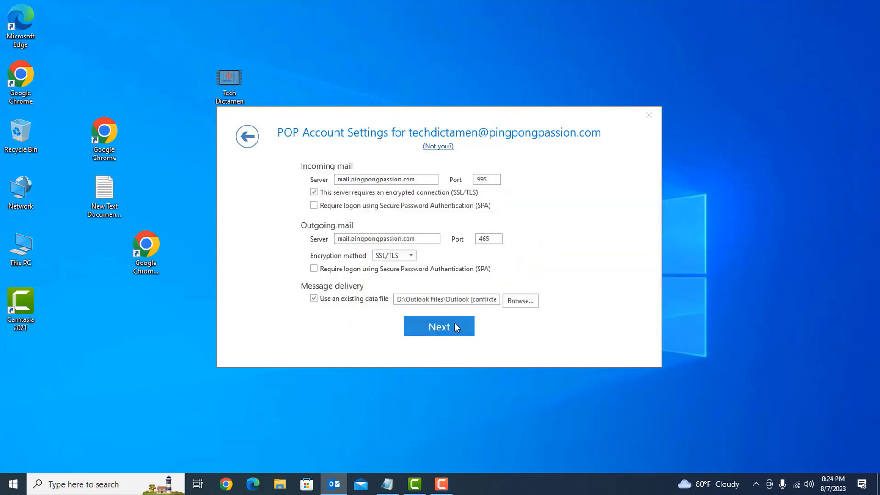
Enter the account password, connect, and acknowledge that account setup is complete
{"action": "left_click", "coordinate": [456, 327]}
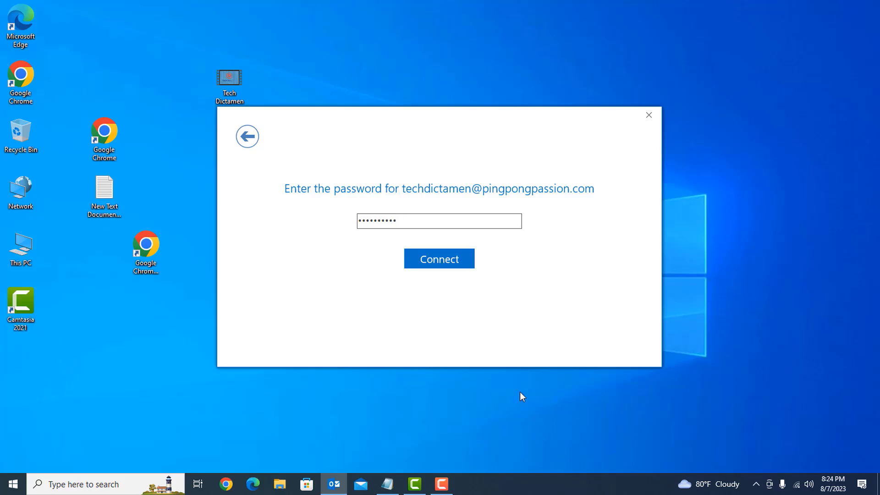
{"action": "left_click", "coordinate": [441, 262]}
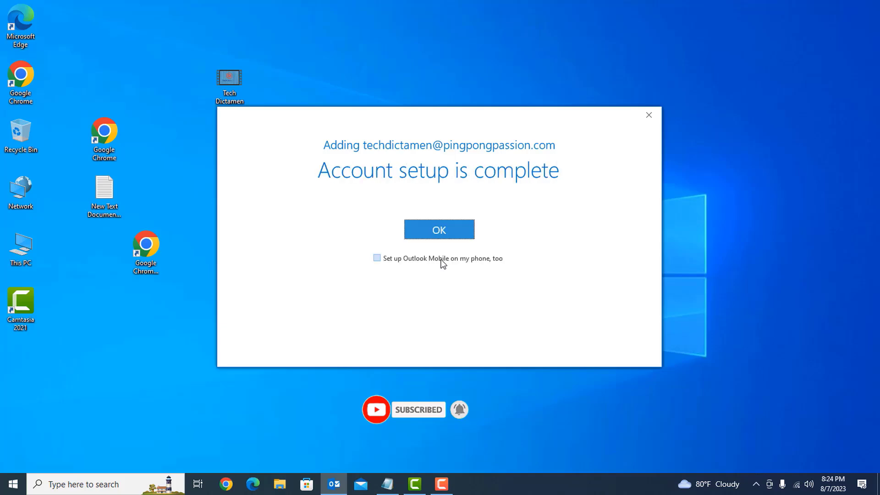
{"action": "left_click", "coordinate": [439, 230]}
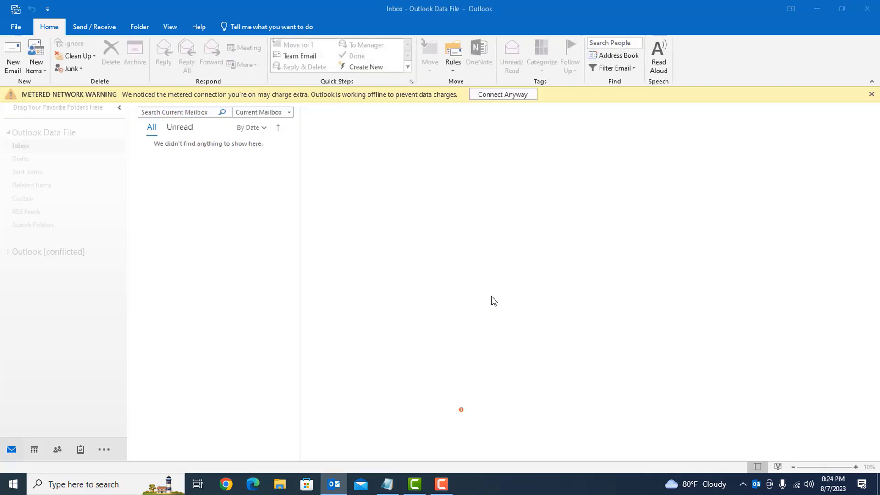
{"action": "left_click", "coordinate": [872, 95]}
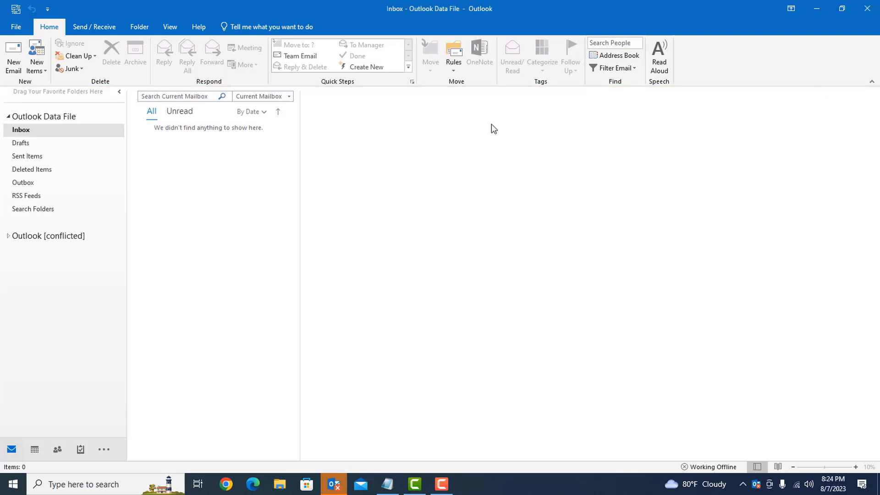
{"action": "left_click", "coordinate": [9, 236]}
{"action": "left_click", "coordinate": [21, 249]}
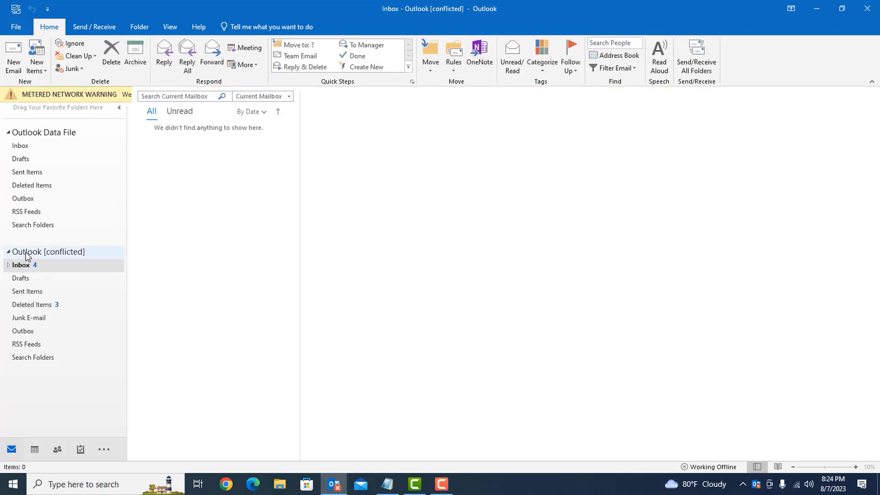
{"action": "left_click", "coordinate": [29, 147]}
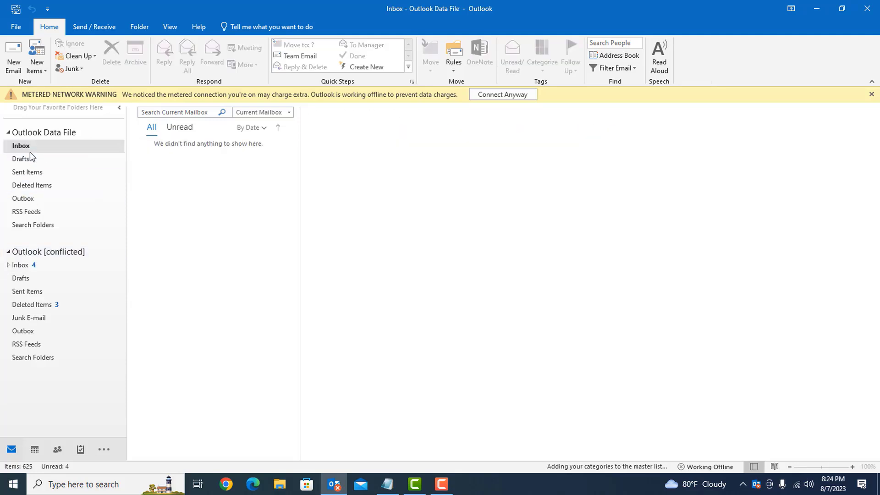
{"action": "left_click", "coordinate": [35, 267]}
{"action": "right_click", "coordinate": [30, 229]}
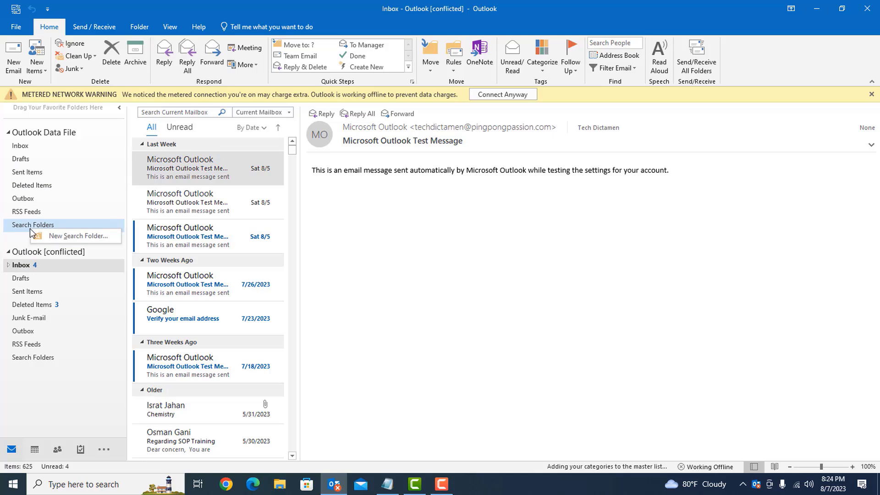
{"action": "key", "text": "Escape"}
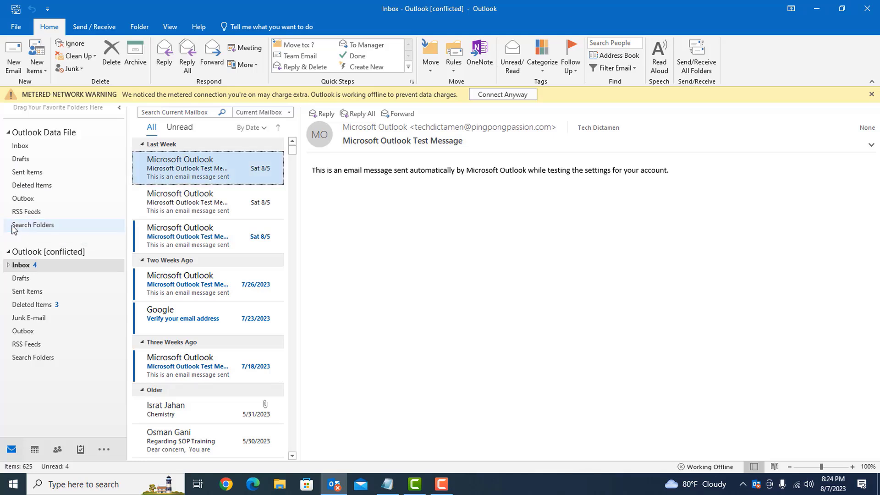
{"action": "right_click", "coordinate": [13, 229]}
{"action": "key", "text": "Escape"}
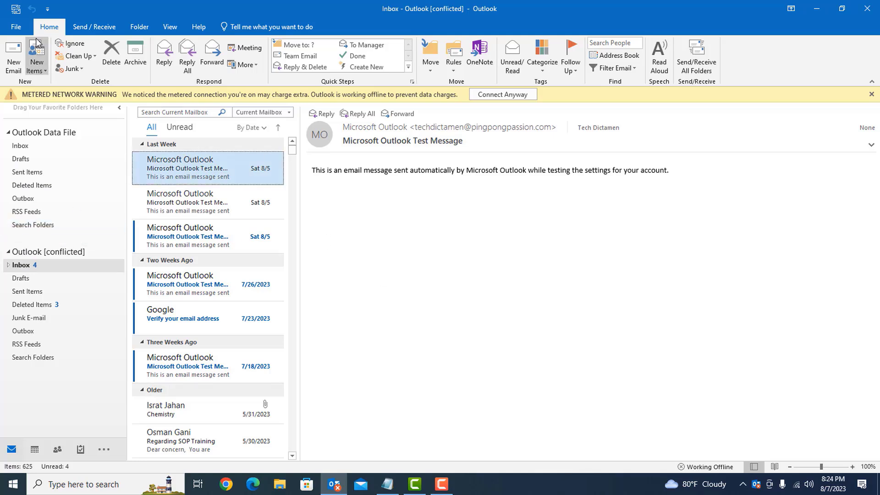
Set 'Outlook [conflicted]' as the default data file in Account Settings, then restart Outlook
{"action": "left_click", "coordinate": [16, 27]}
{"action": "left_click", "coordinate": [120, 144]}
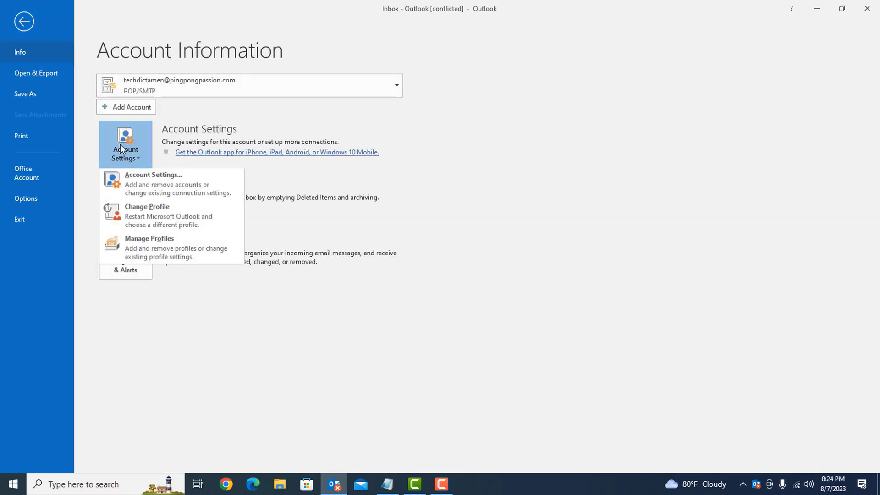
{"action": "left_click", "coordinate": [137, 184]}
{"action": "left_click", "coordinate": [324, 159]}
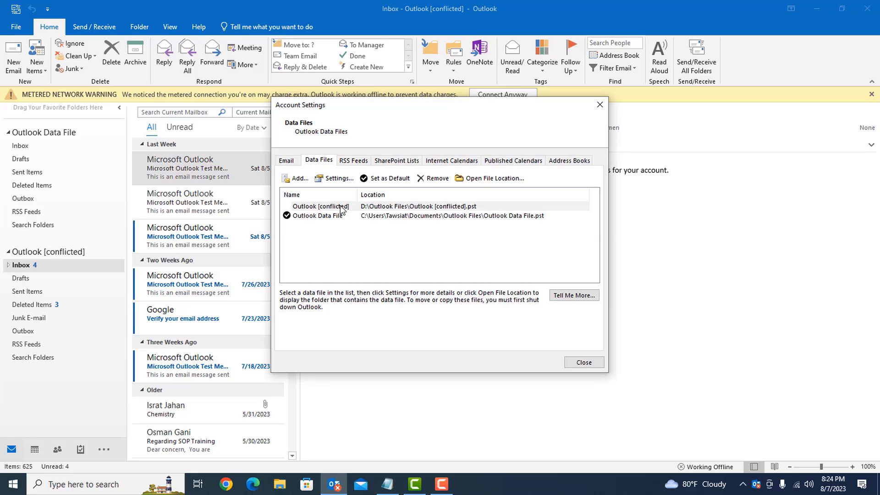
{"action": "left_click", "coordinate": [340, 205]}
{"action": "left_click", "coordinate": [388, 179]}
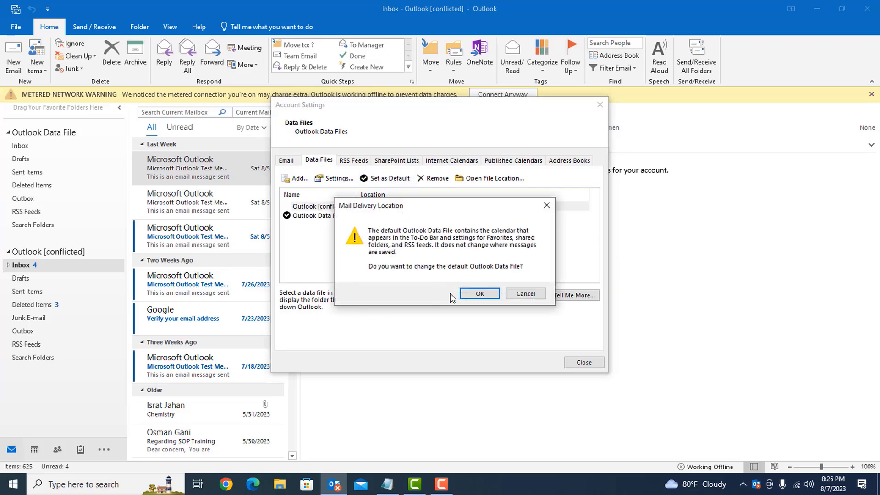
{"action": "left_click", "coordinate": [479, 293]}
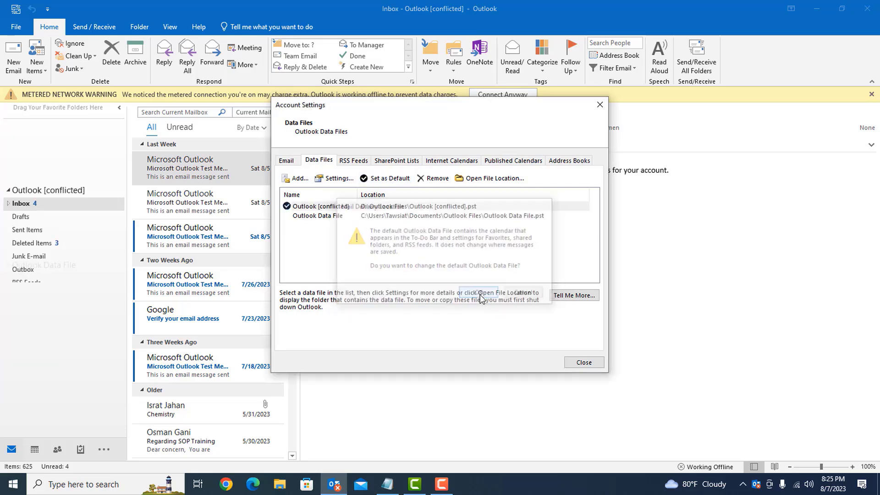
{"action": "left_click", "coordinate": [595, 361]}
{"action": "left_click", "coordinate": [876, 7]}
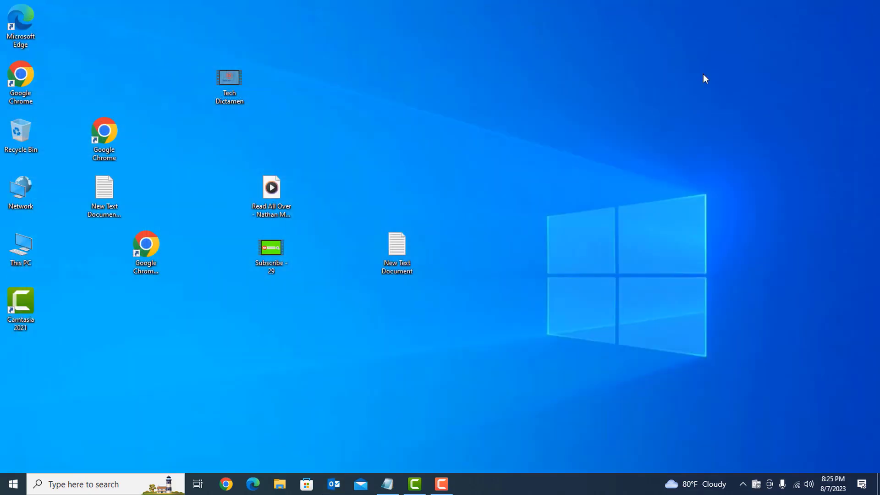
{"action": "left_click", "coordinate": [333, 485]}
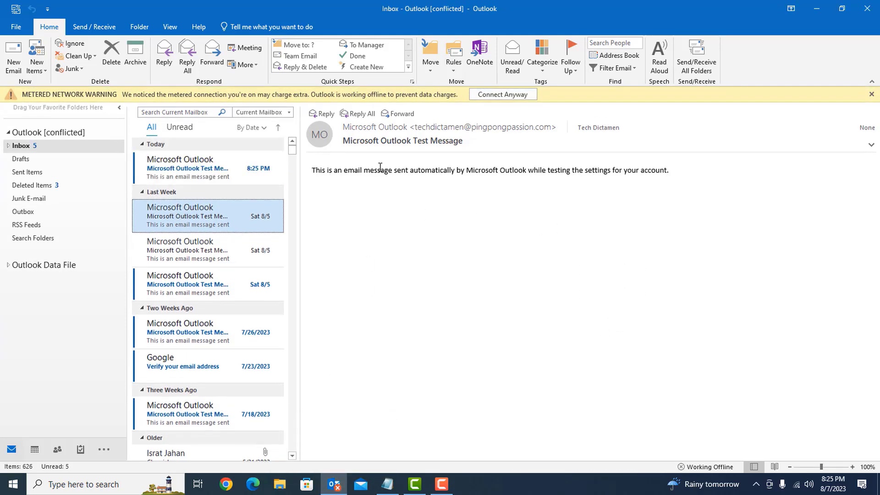
Send/receive all folders, toggle Work Offline, and open the Outlook Data File folders
{"action": "left_click", "coordinate": [109, 27]}
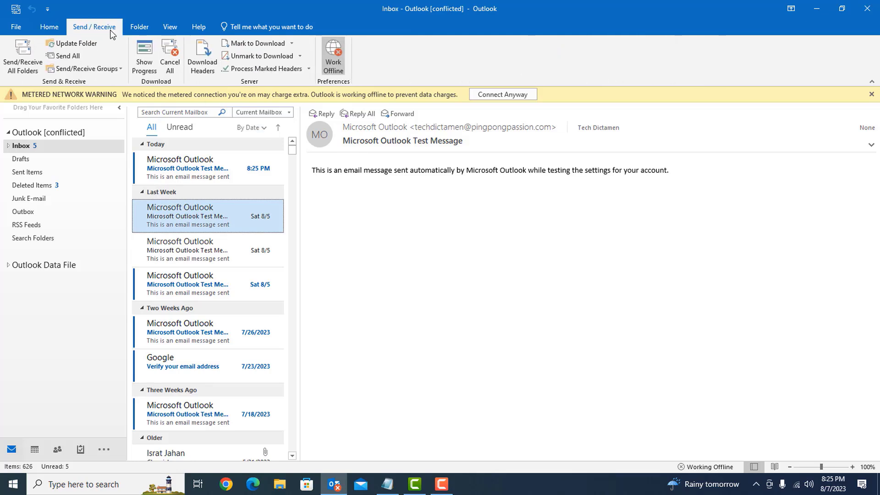
{"action": "left_click", "coordinate": [23, 57]}
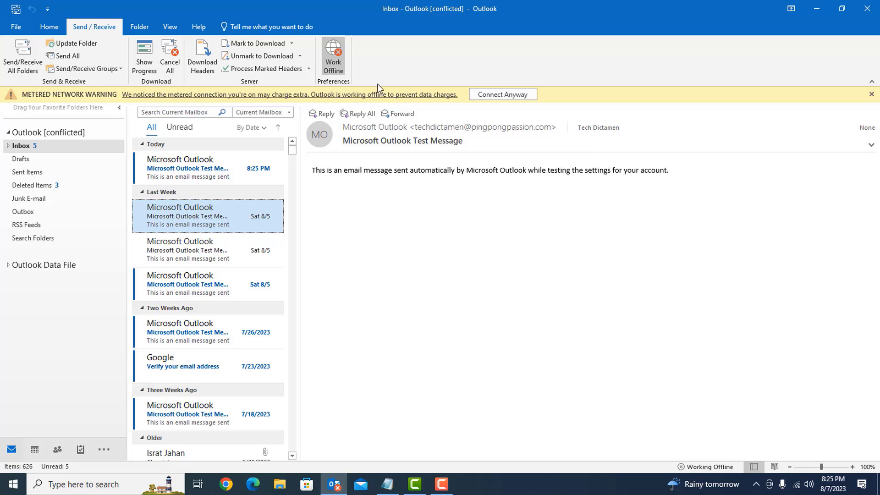
{"action": "left_click", "coordinate": [331, 57]}
{"action": "left_click", "coordinate": [41, 251]}
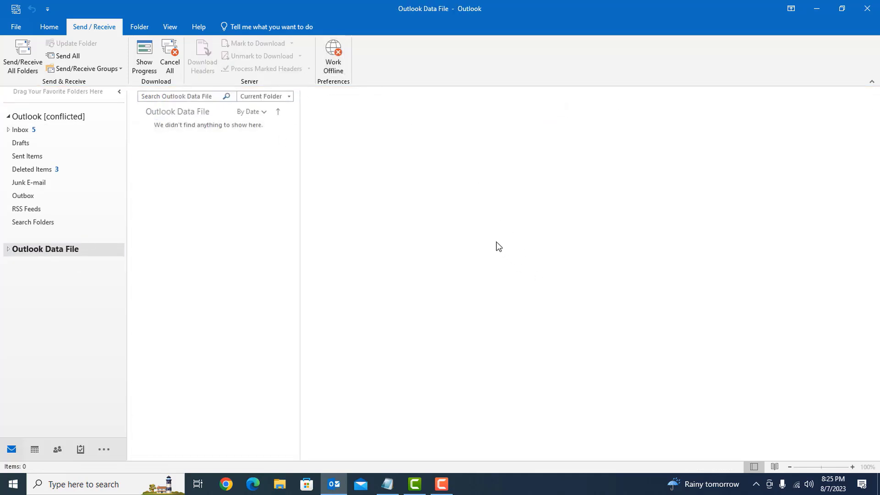
Remove the 'Outlook Data File' from Account Settings' data files, then close Outlook
{"action": "left_click", "coordinate": [17, 26]}
{"action": "left_click", "coordinate": [128, 145]}
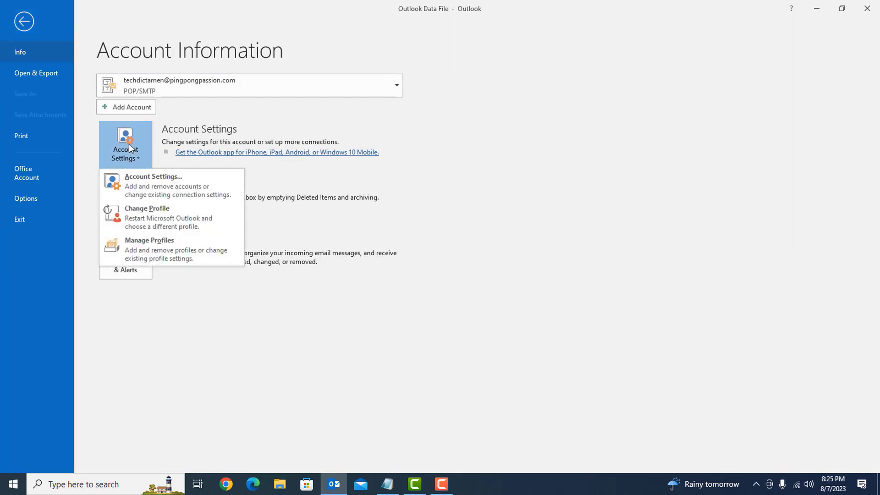
{"action": "left_click", "coordinate": [142, 181]}
{"action": "left_click", "coordinate": [324, 161]}
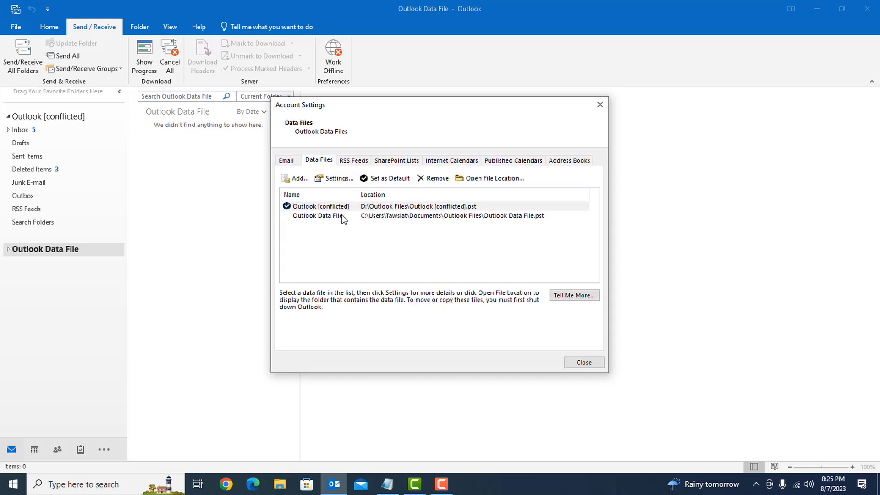
{"action": "left_click", "coordinate": [330, 214]}
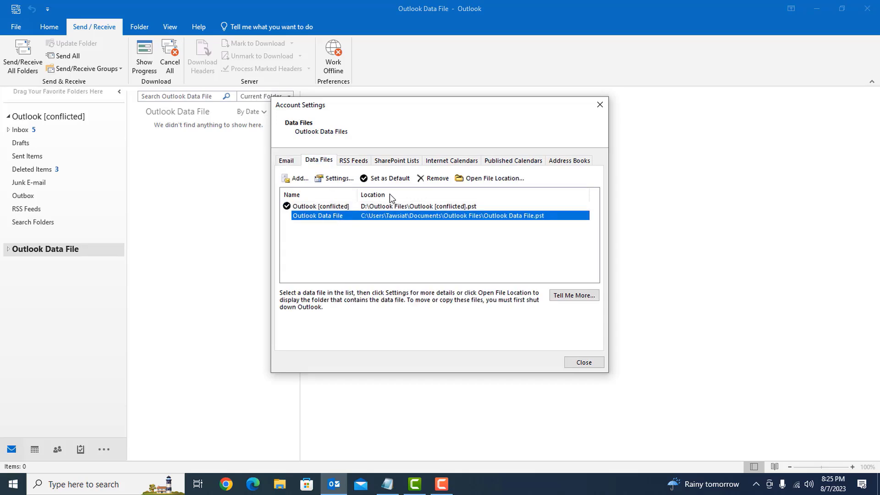
{"action": "left_click", "coordinate": [433, 178]}
{"action": "left_click", "coordinate": [474, 281]}
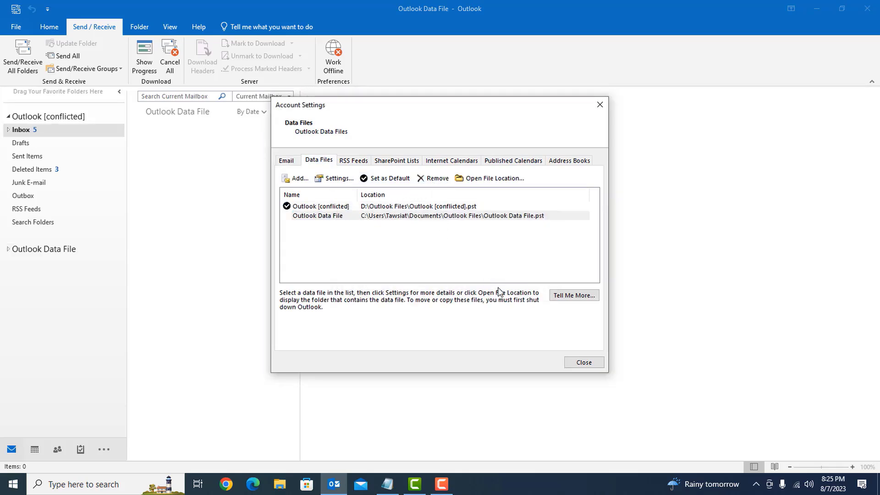
{"action": "left_click", "coordinate": [584, 363]}
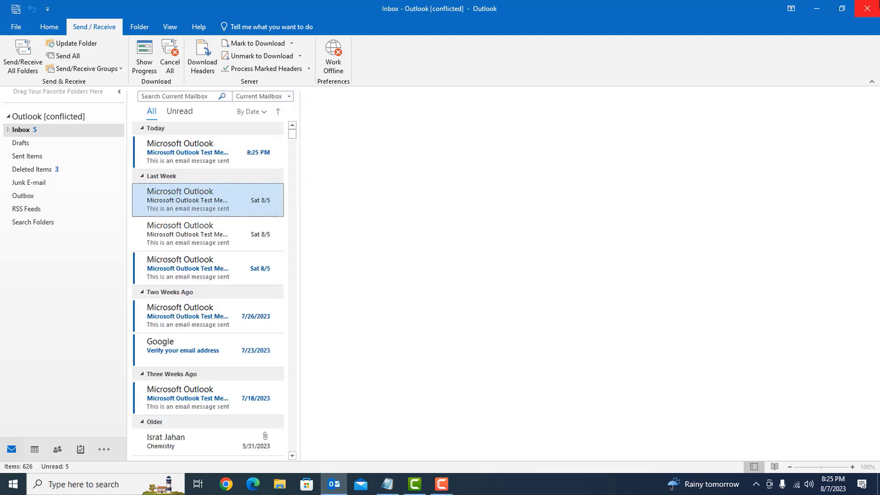
{"action": "left_click", "coordinate": [864, 8]}
Reopen Outlook, dismiss the metered-network warning, and turn off Work Offline
{"action": "left_click", "coordinate": [334, 486]}
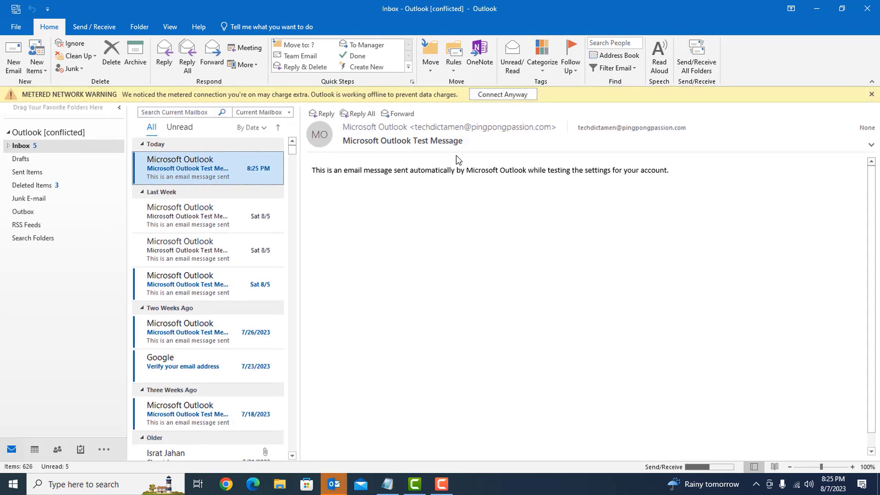
{"action": "left_click", "coordinate": [871, 93]}
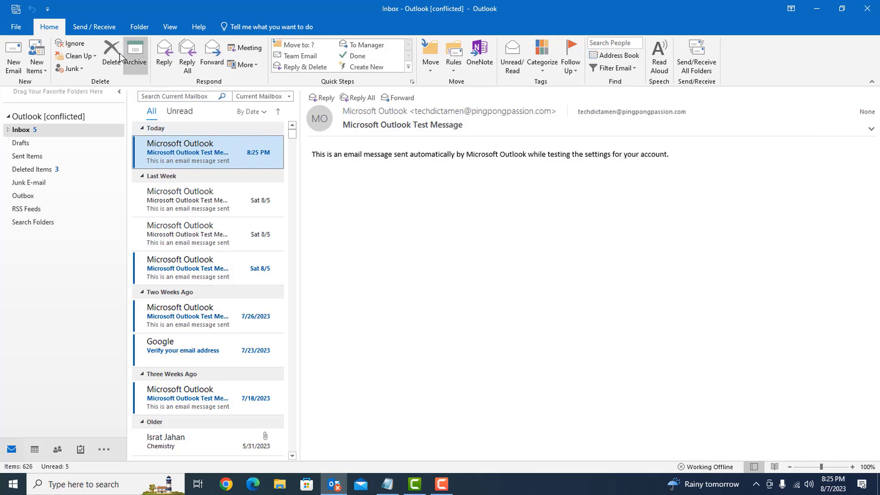
{"action": "left_click", "coordinate": [99, 27]}
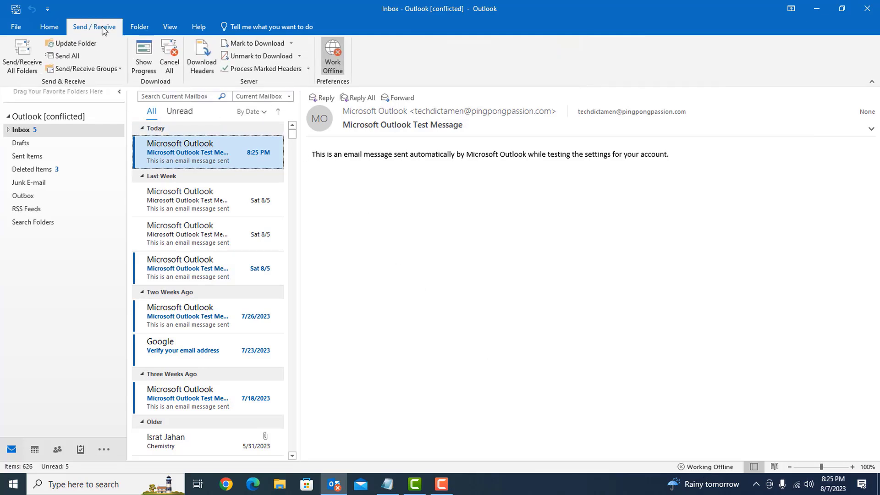
{"action": "left_click", "coordinate": [333, 56]}
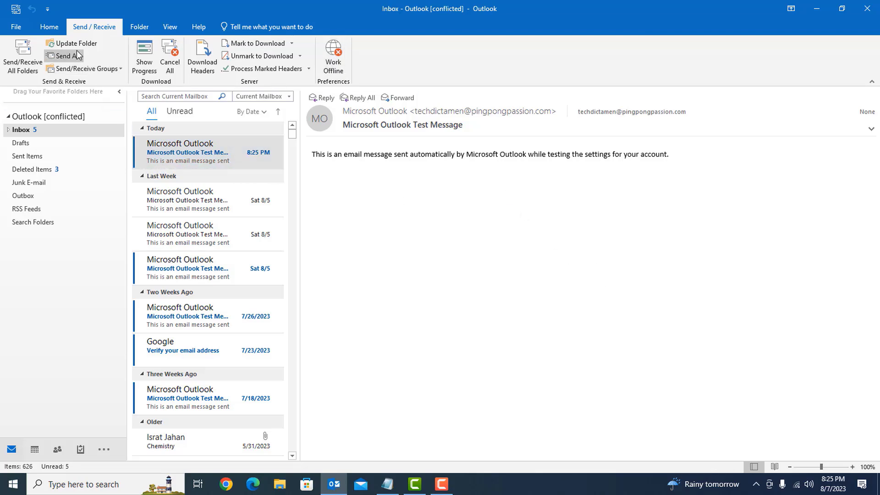
Run Send/Receive All Folders
{"action": "left_click", "coordinate": [51, 27]}
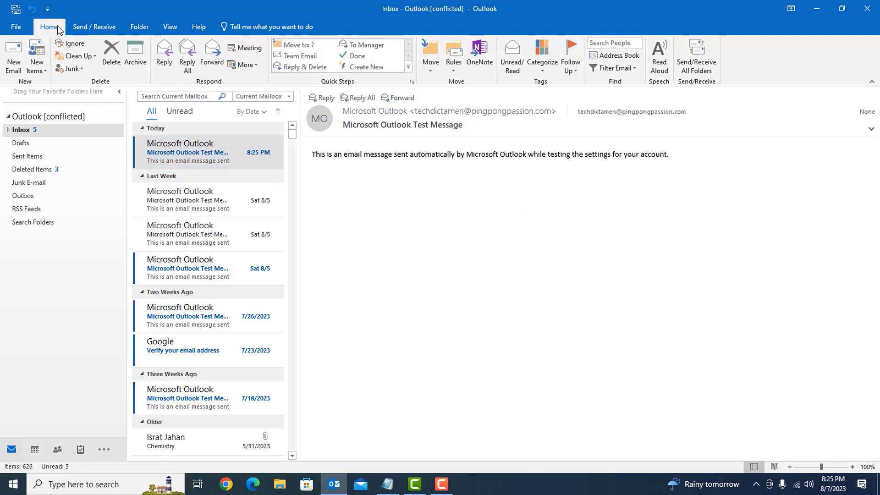
{"action": "left_click", "coordinate": [94, 27]}
{"action": "left_click", "coordinate": [17, 65]}
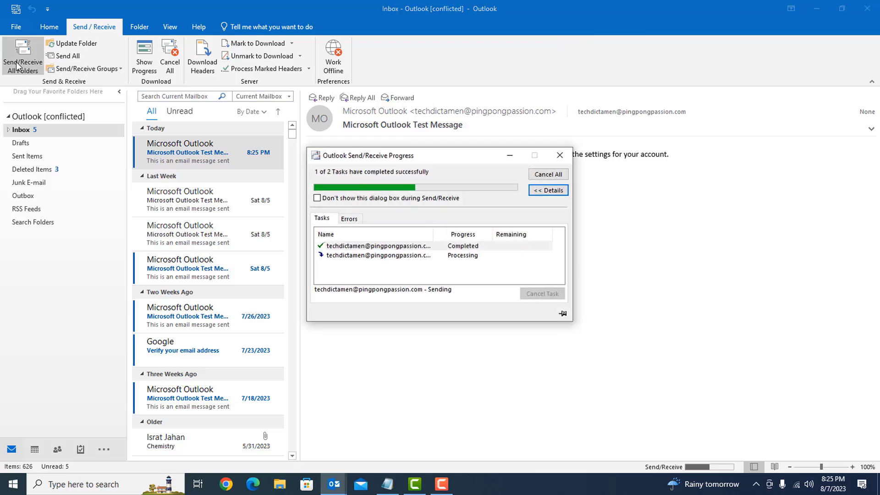